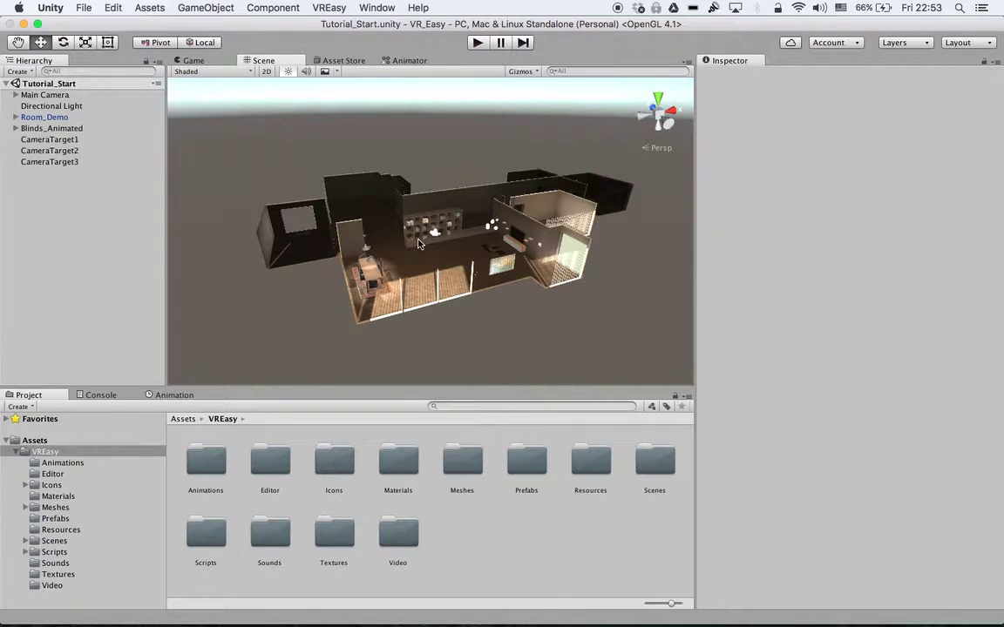
Orbit the Scene view around the building, then open the VREasy menu.
alt+drag(458, 264, 437, 258)
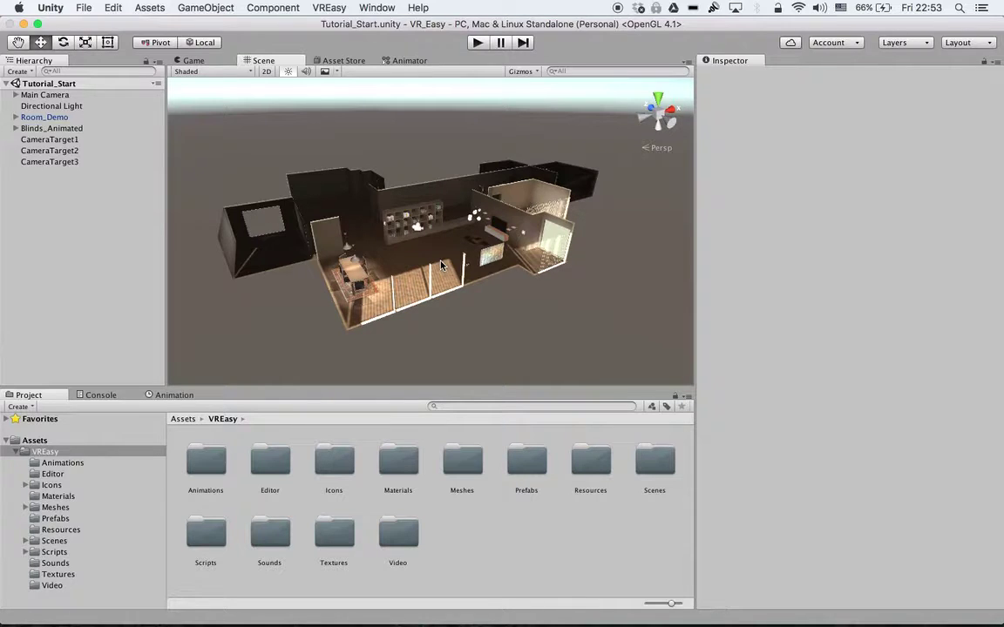
alt+drag(441, 265, 417, 231)
click(330, 7)
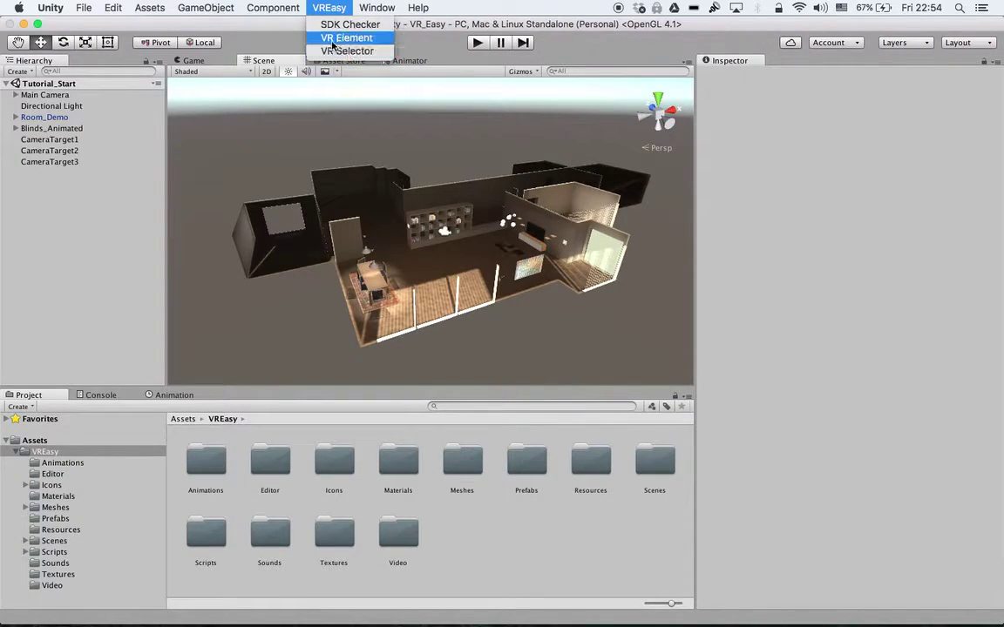
Open VREasy > VR Element and dock its floating window beside the Inspector tab.
click(351, 40)
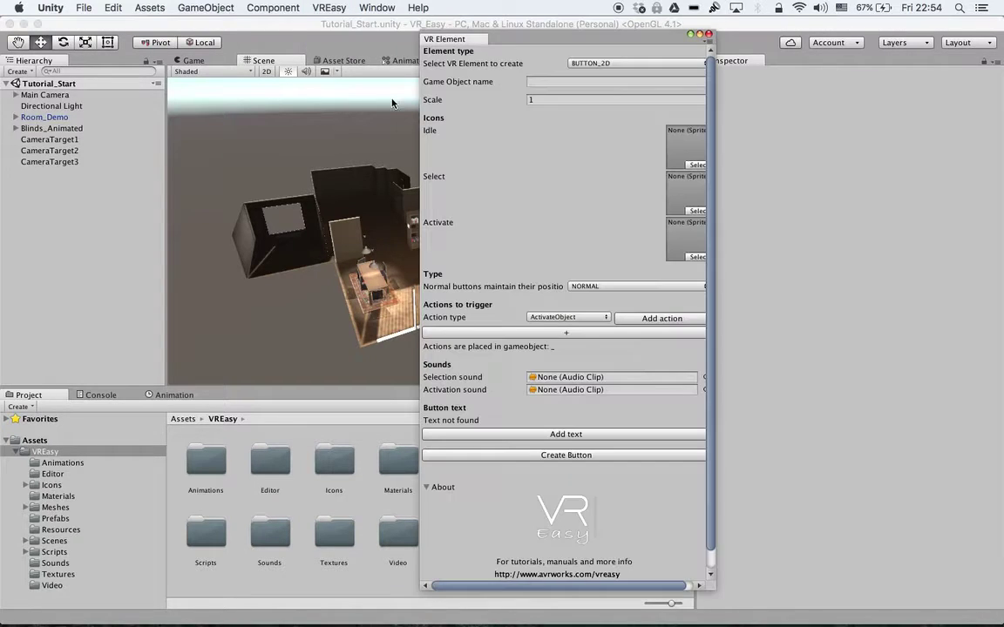
drag(472, 39, 377, 44)
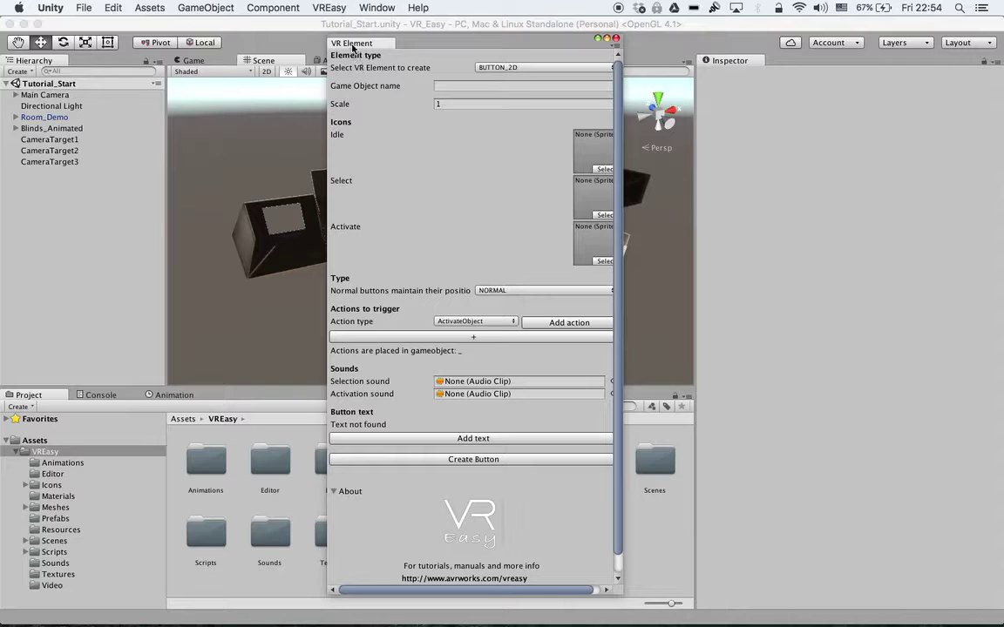
drag(351, 43, 786, 64)
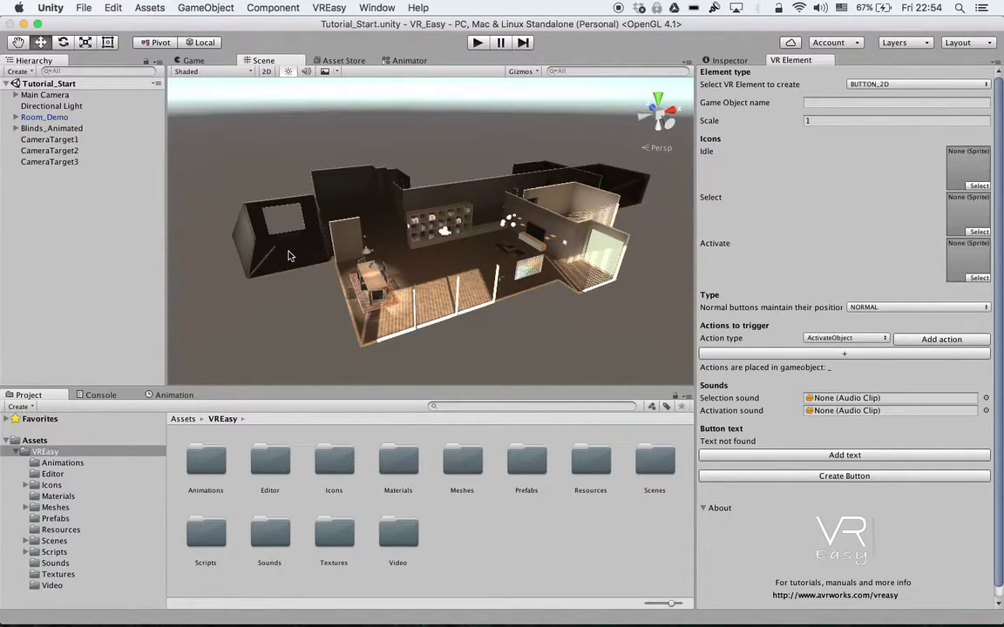
key(alt)
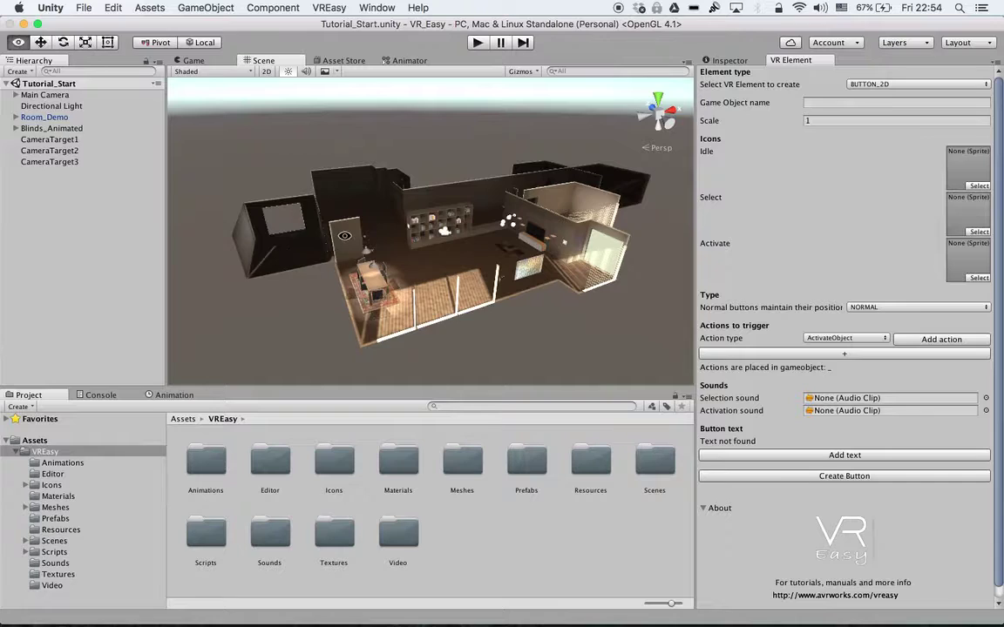
alt+drag(345, 235, 407, 215)
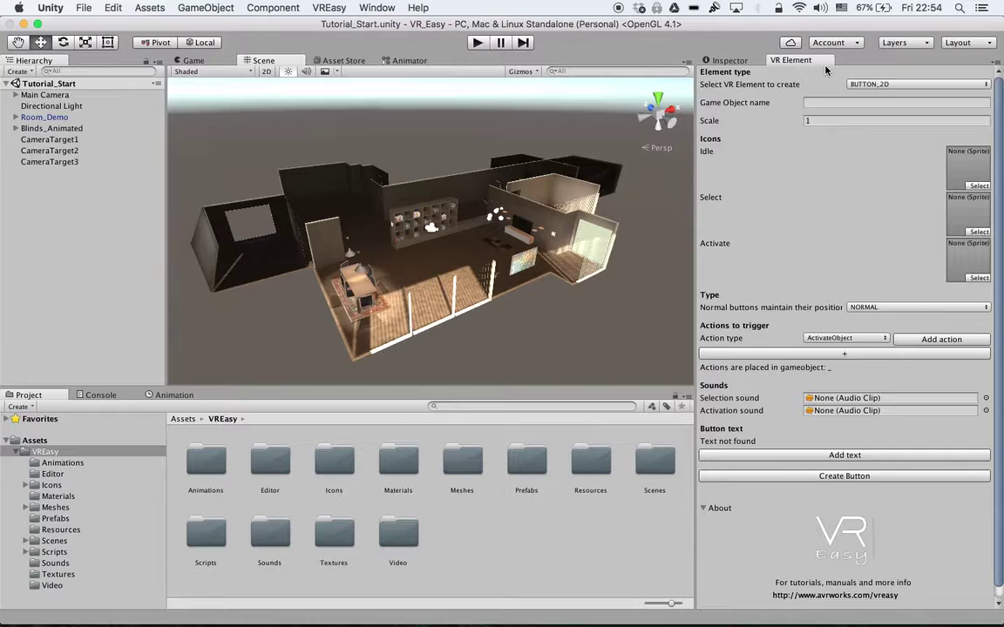
click(896, 84)
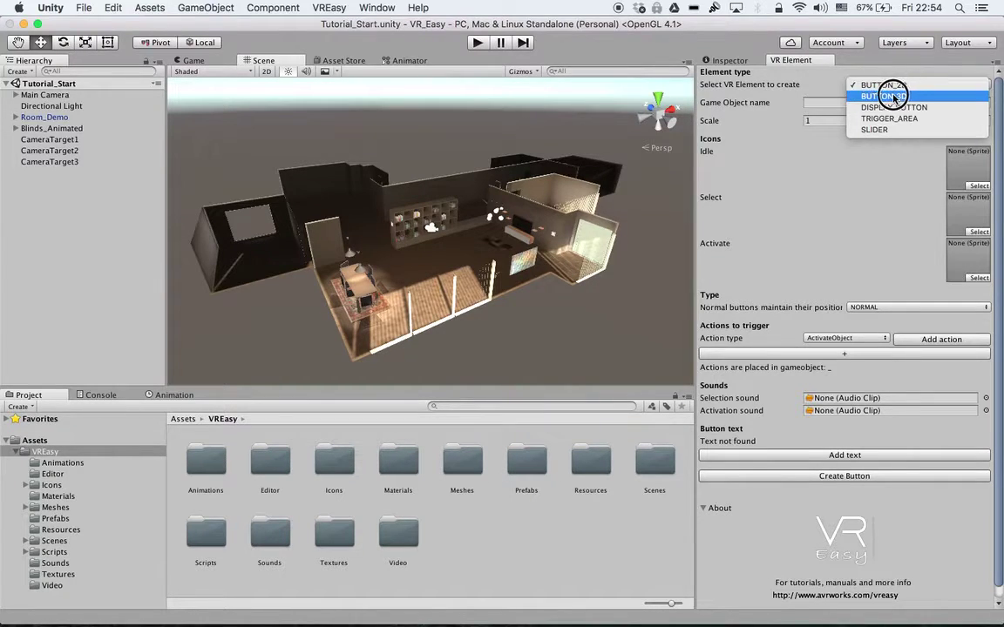
click(833, 77)
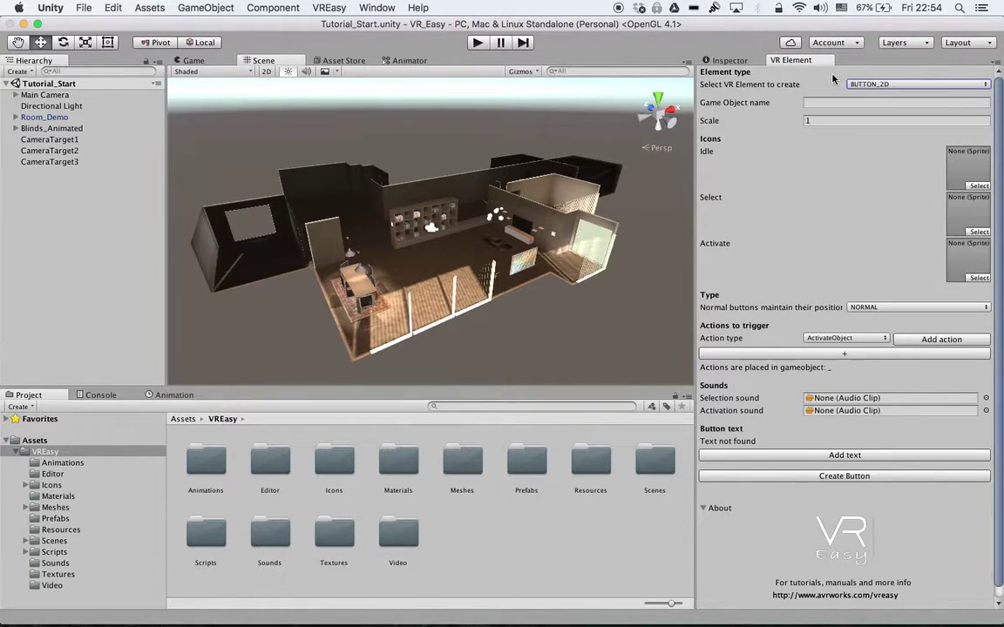
alt+drag(471, 203, 506, 231)
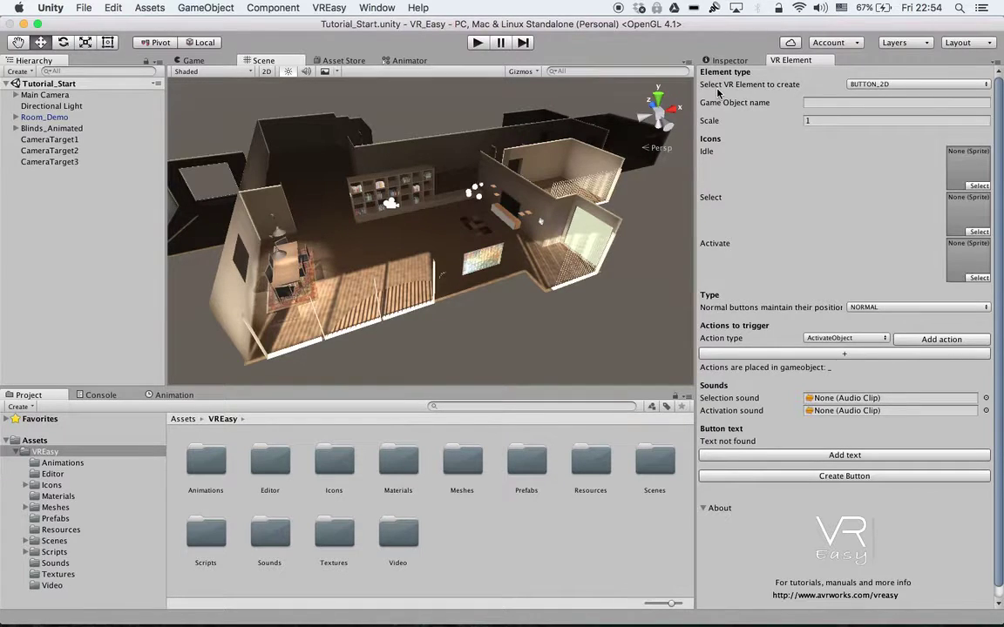
click(902, 84)
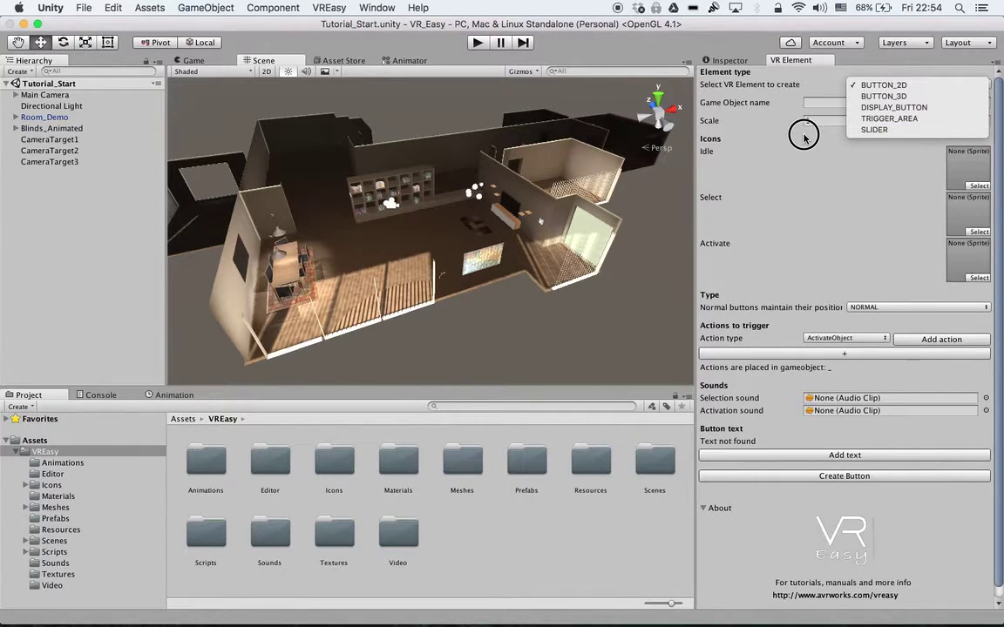
click(820, 102)
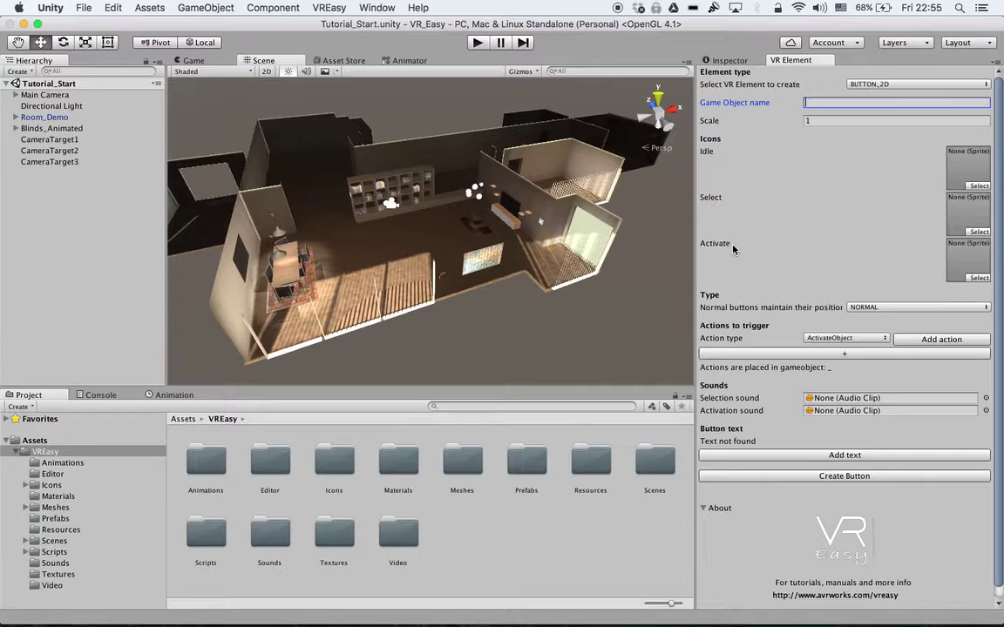
Browse the VREasy Icons folder, then display the Meshes folder contents.
click(52, 485)
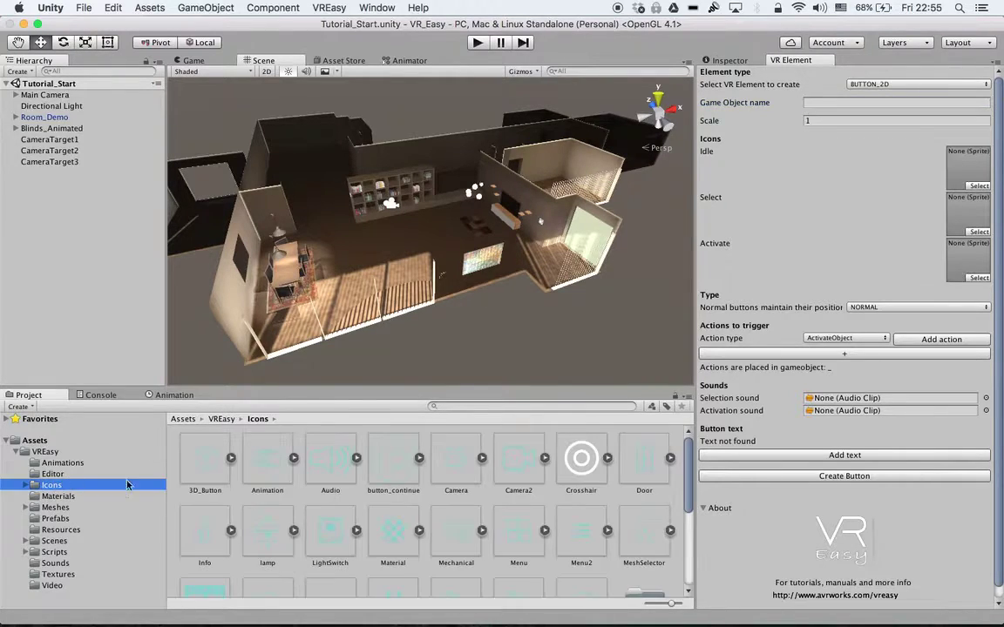
scroll(330, 521, down, 5)
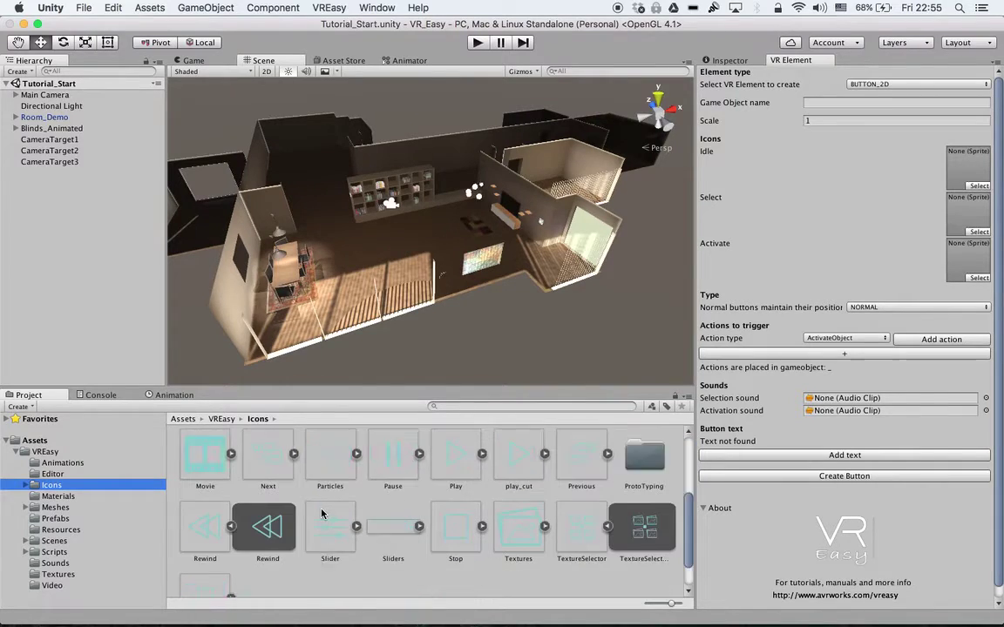
scroll(321, 514, down, 2)
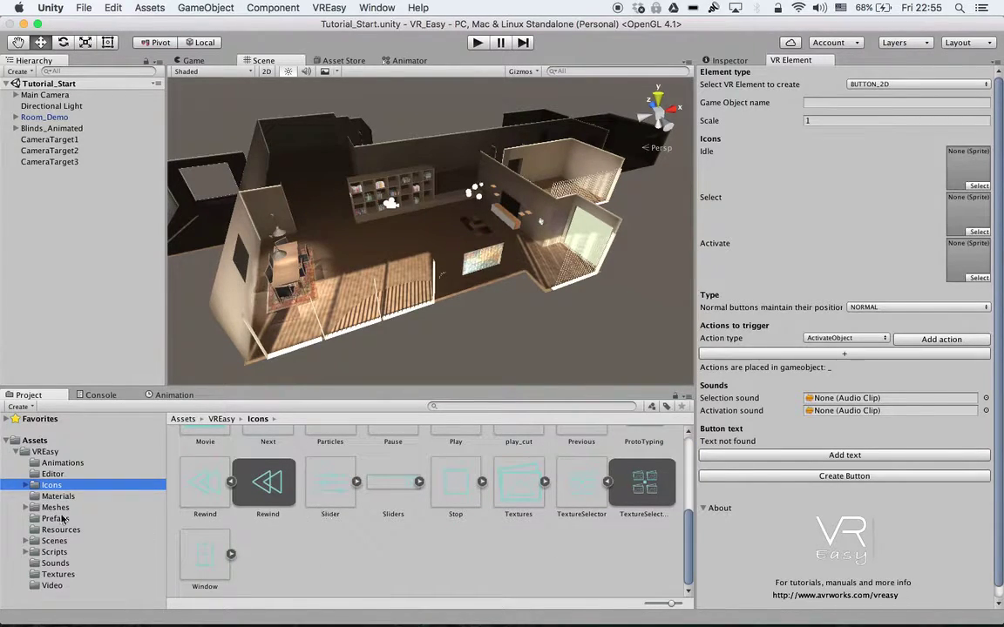
click(56, 507)
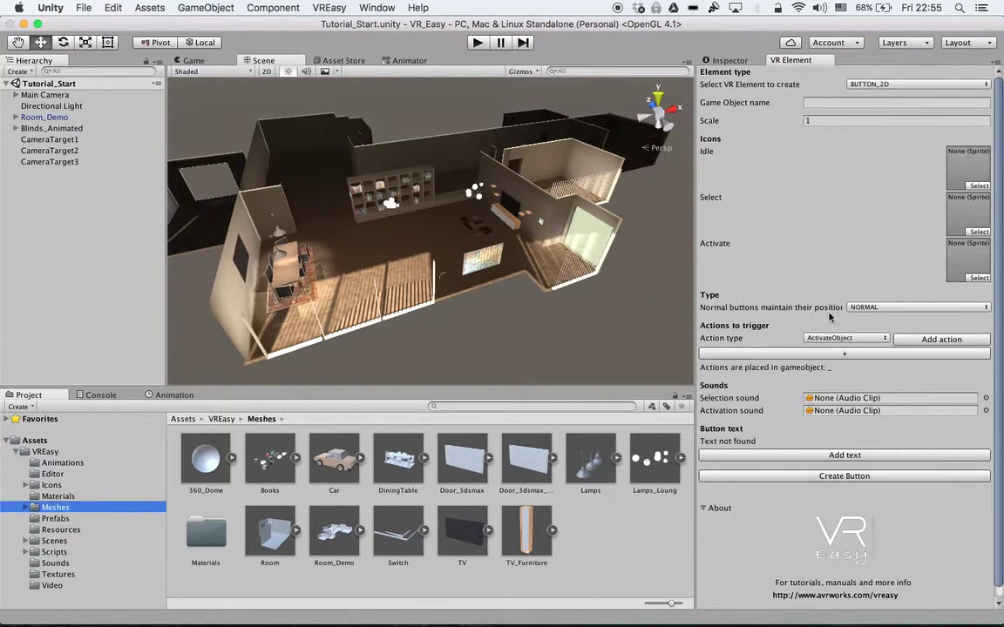
click(871, 308)
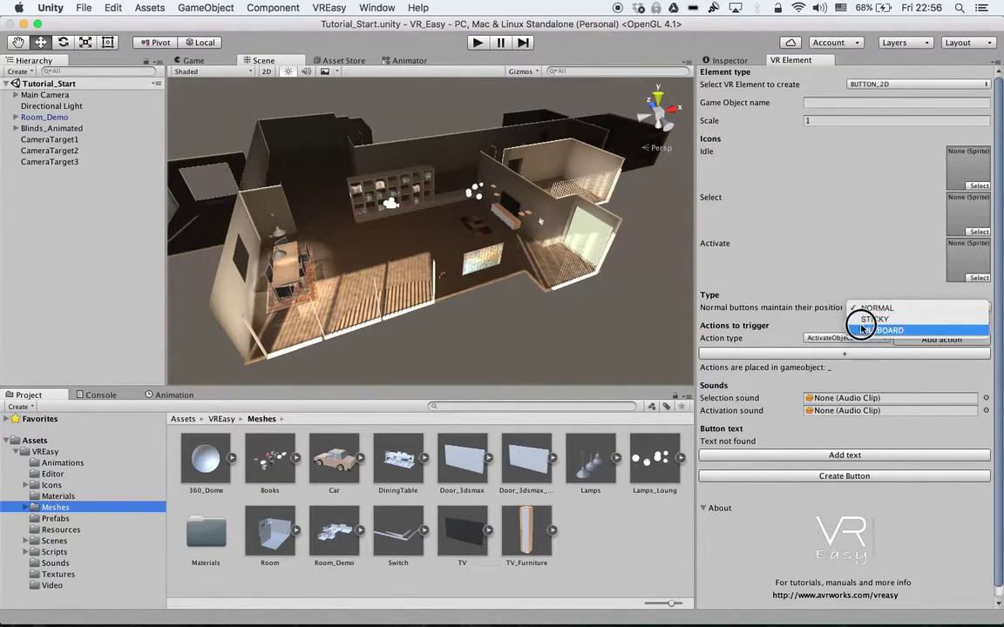
click(876, 310)
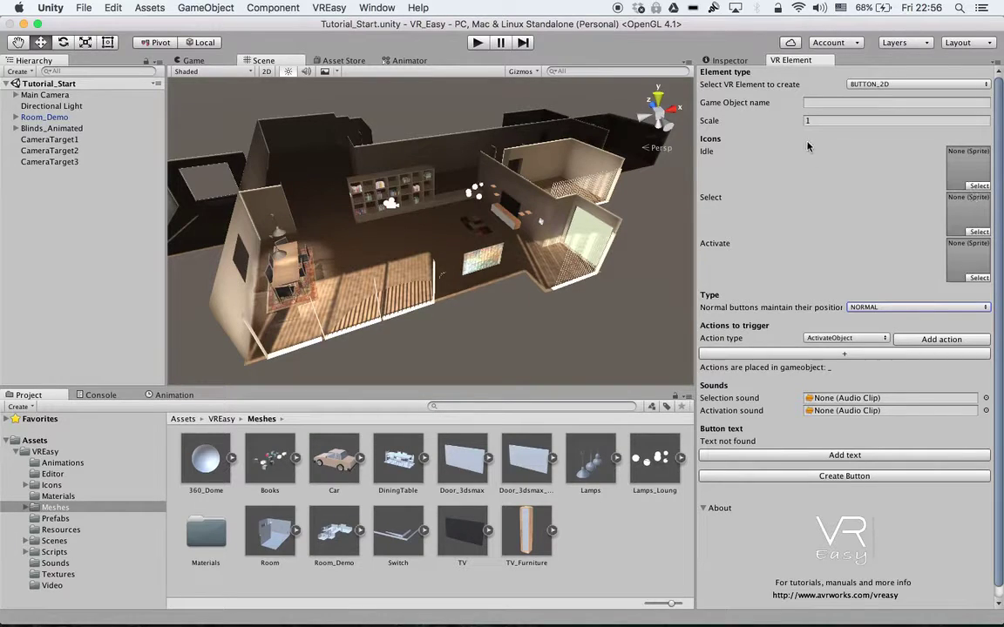
click(852, 337)
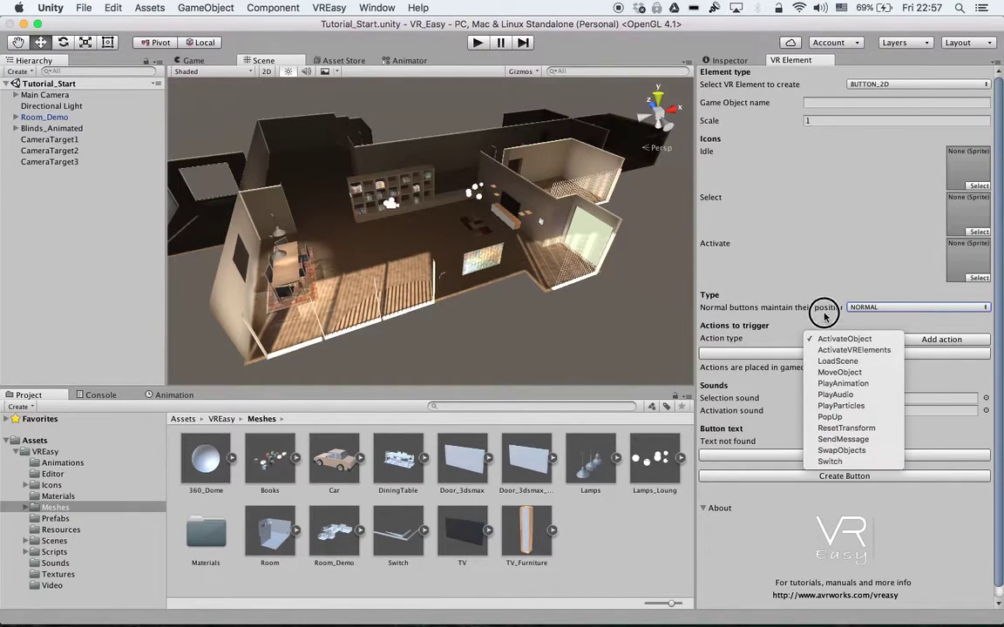
click(733, 226)
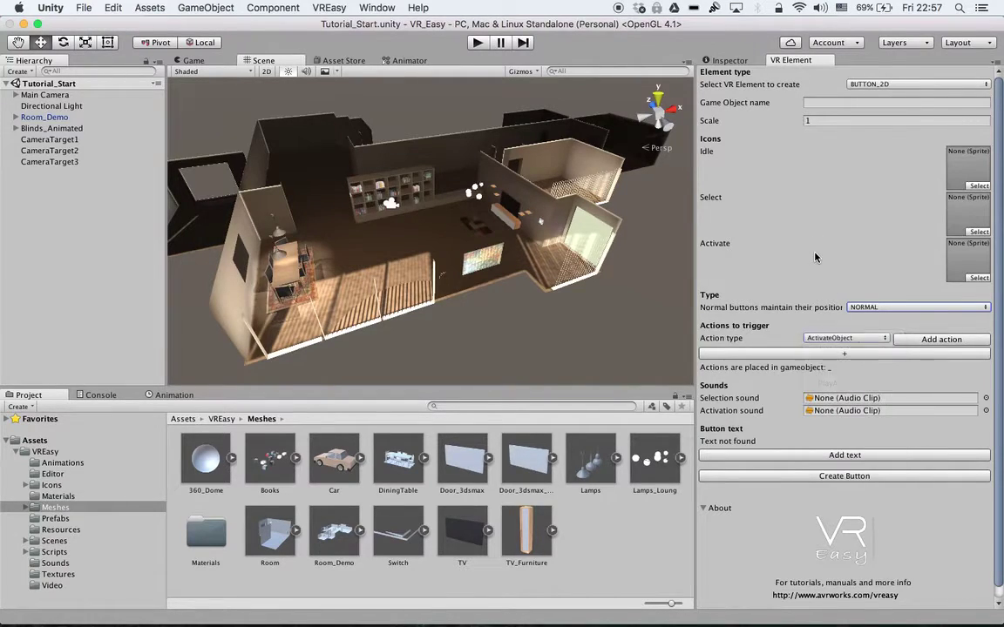
Add four empty action slots to the button, then remove Action 3 and Action 2.
click(834, 355)
click(841, 369)
click(842, 383)
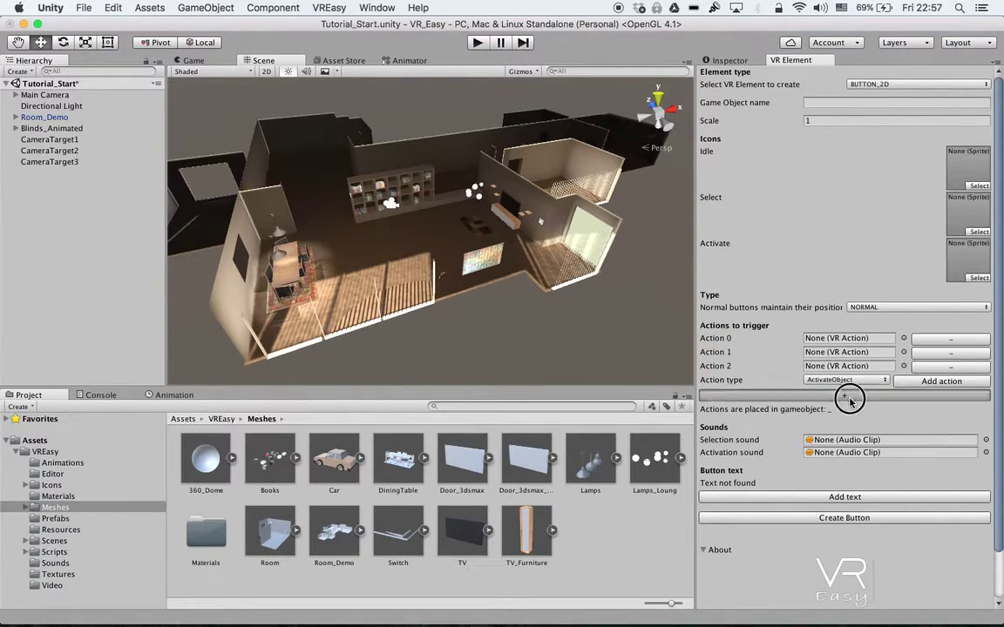
click(848, 397)
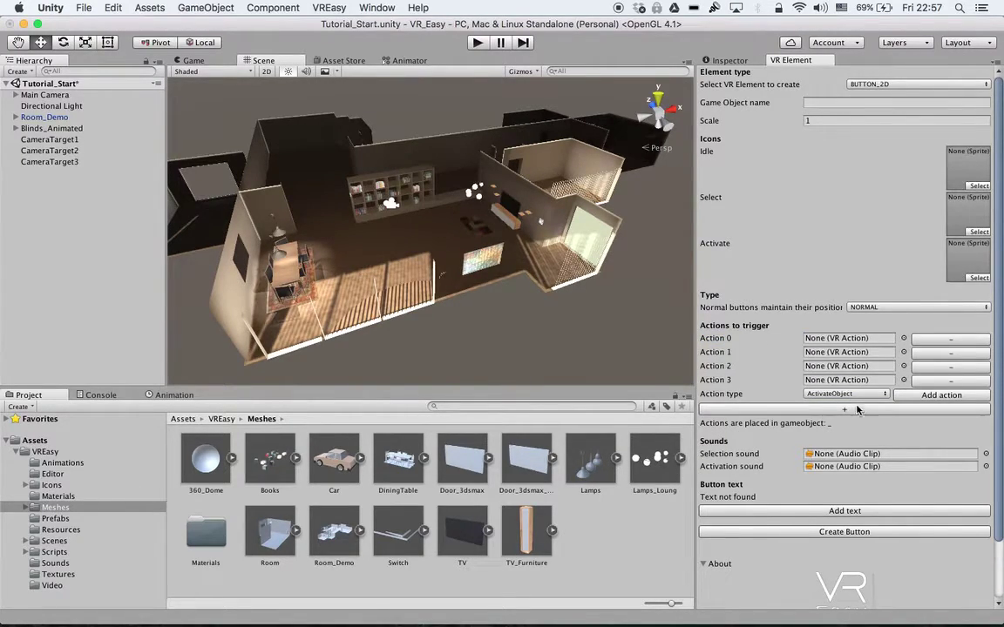
click(948, 366)
click(942, 354)
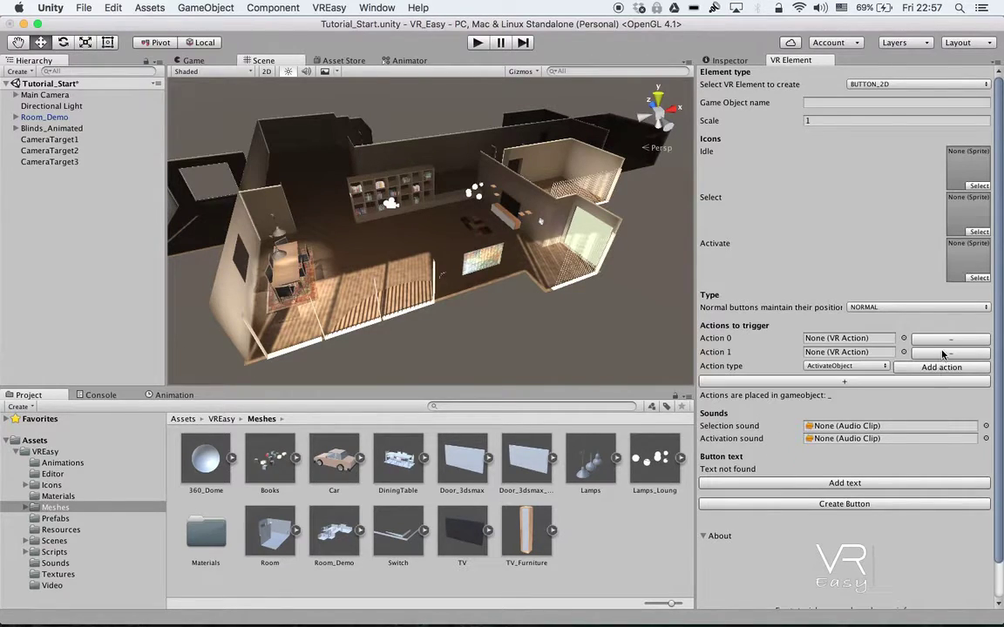
Add an ActivateObject action to the VR Element button.
click(942, 354)
click(948, 338)
click(850, 339)
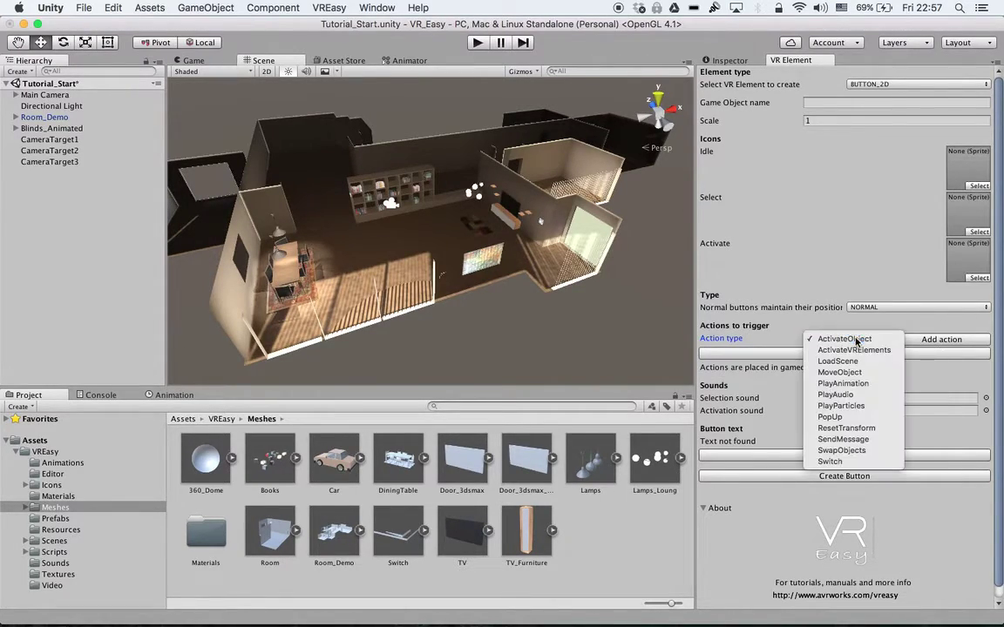
click(849, 339)
click(933, 340)
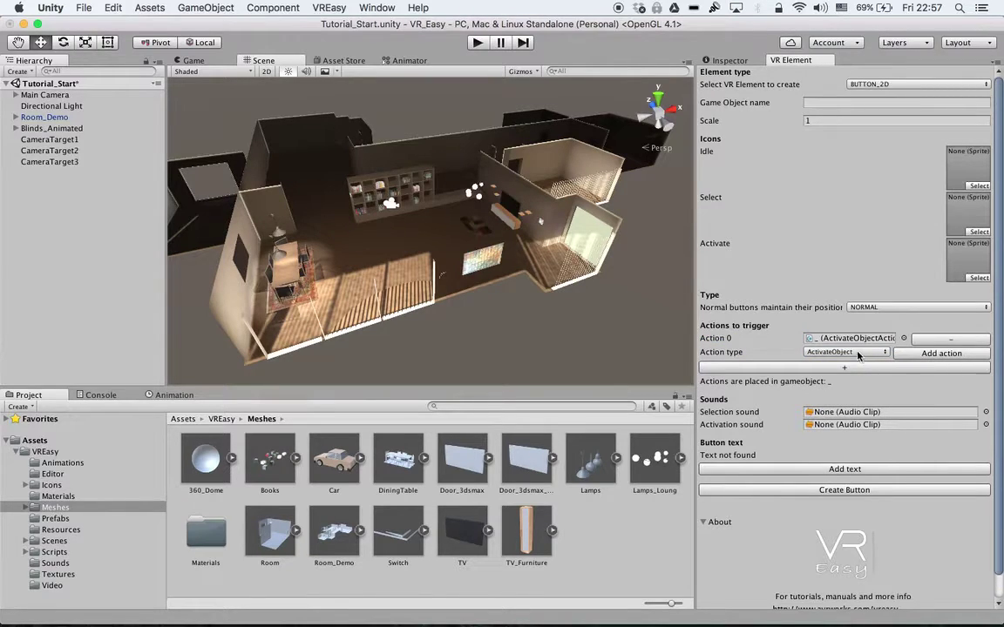
Add a LoadScene action, then remove both the LoadScene and ActivateObject actions.
click(847, 352)
click(838, 376)
click(936, 353)
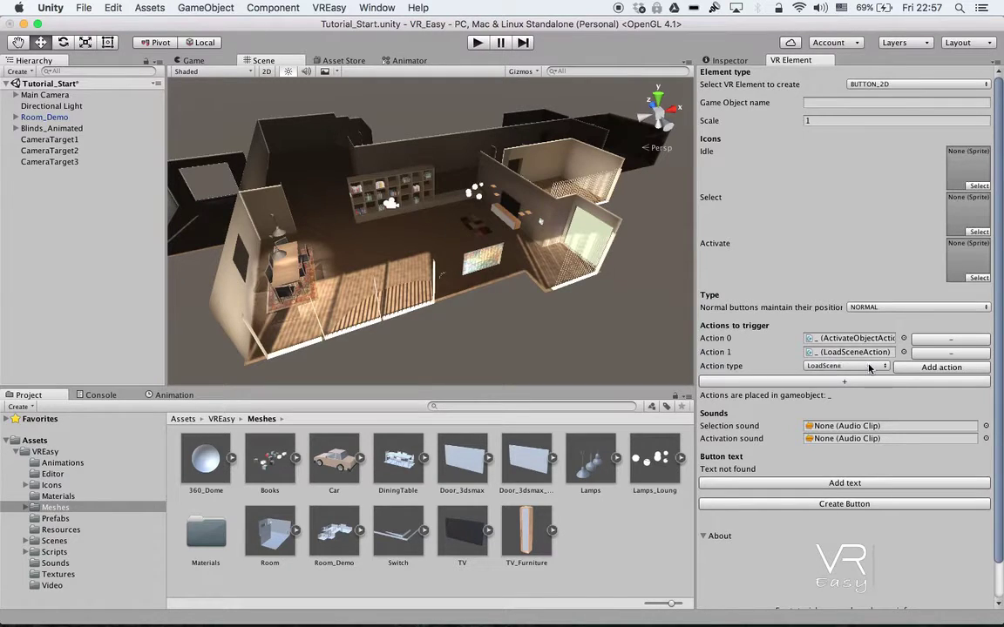
click(934, 351)
click(934, 342)
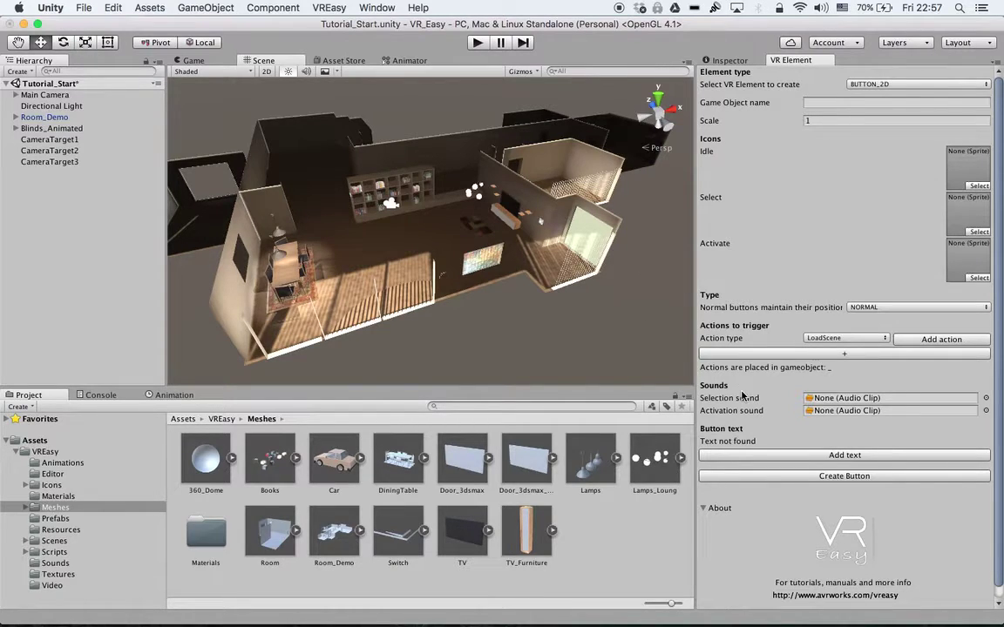
Add the default 'Button' text label to the VR Element button and orbit the room.
click(828, 455)
click(840, 454)
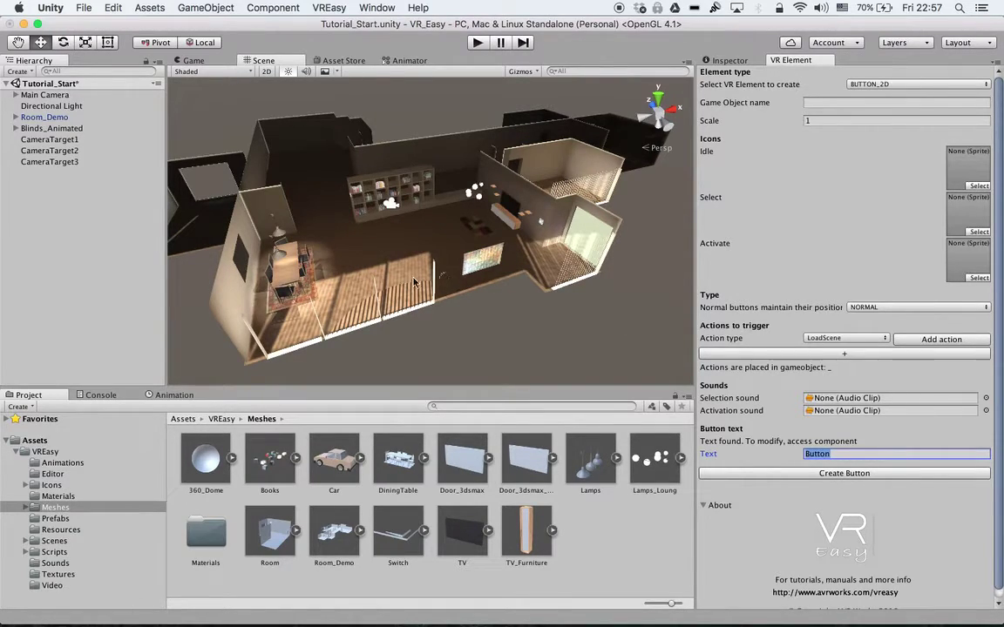
alt+drag(415, 283, 464, 216)
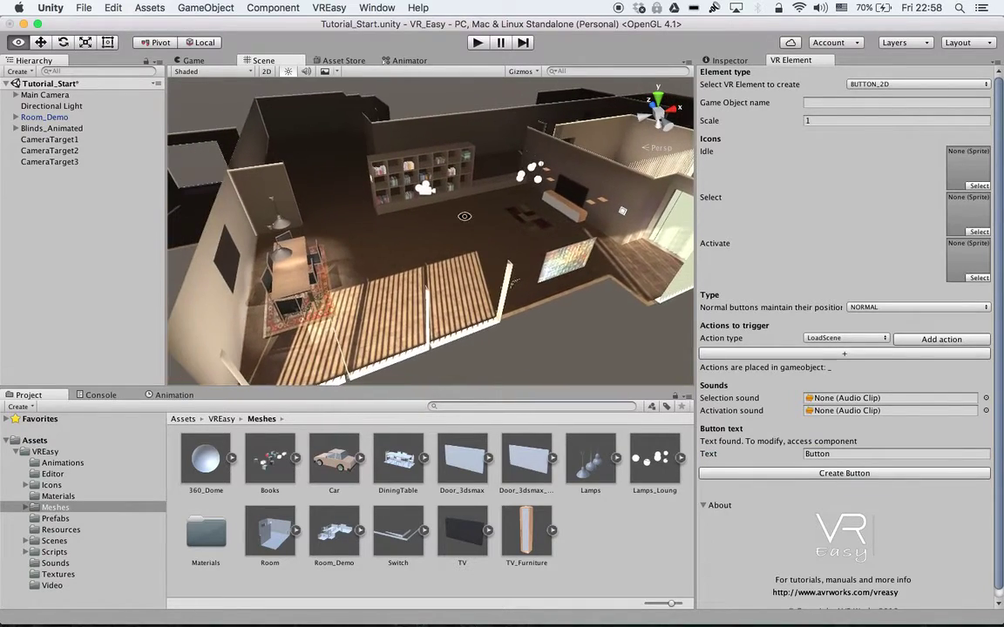
alt+right_drag(464, 217, 440, 317)
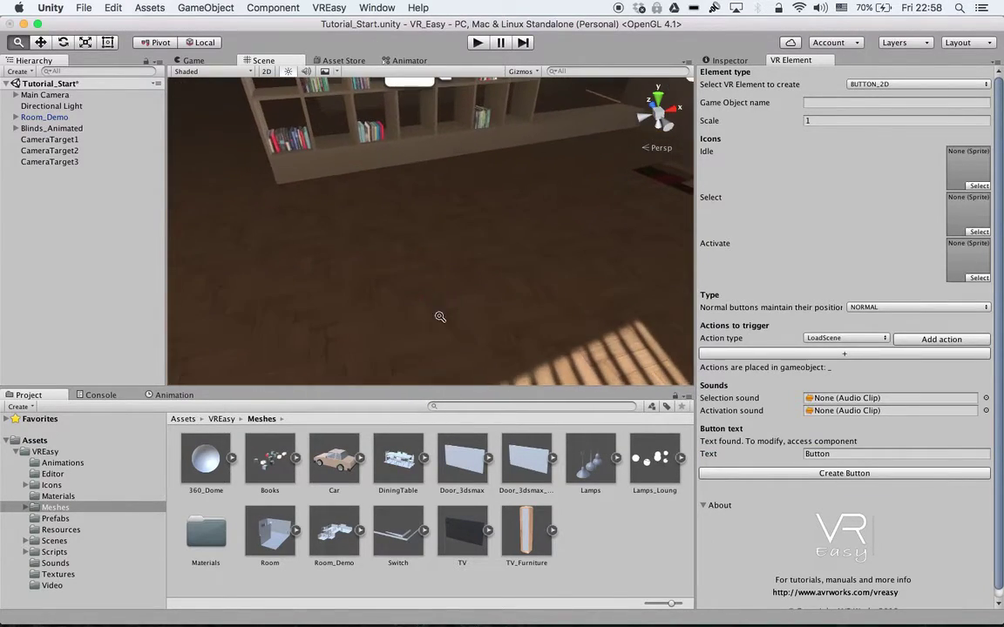
alt+drag(440, 317, 520, 253)
alt+right_drag(520, 253, 518, 221)
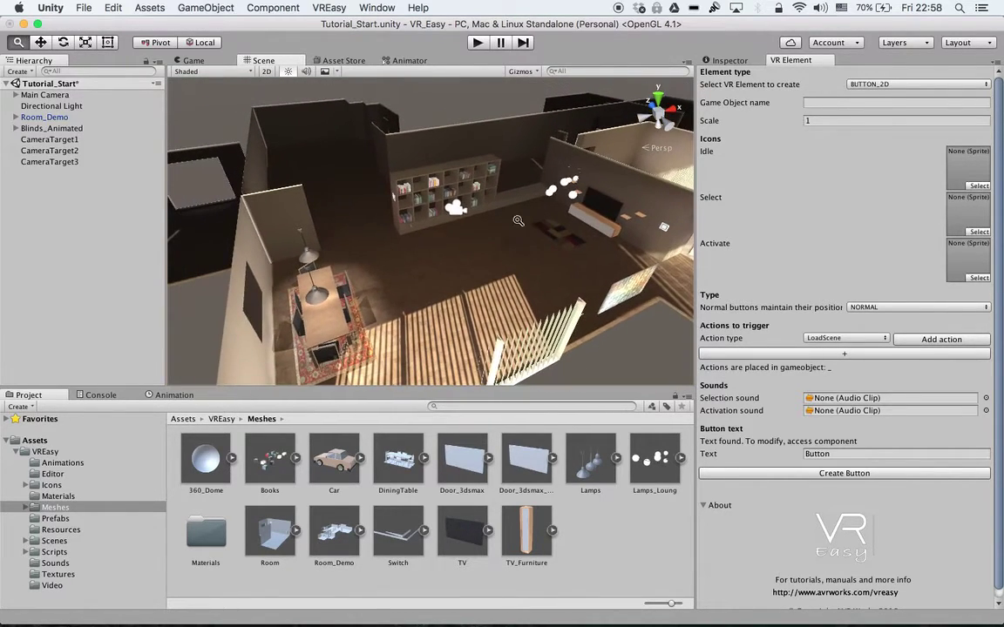
alt+drag(482, 231, 292, 254)
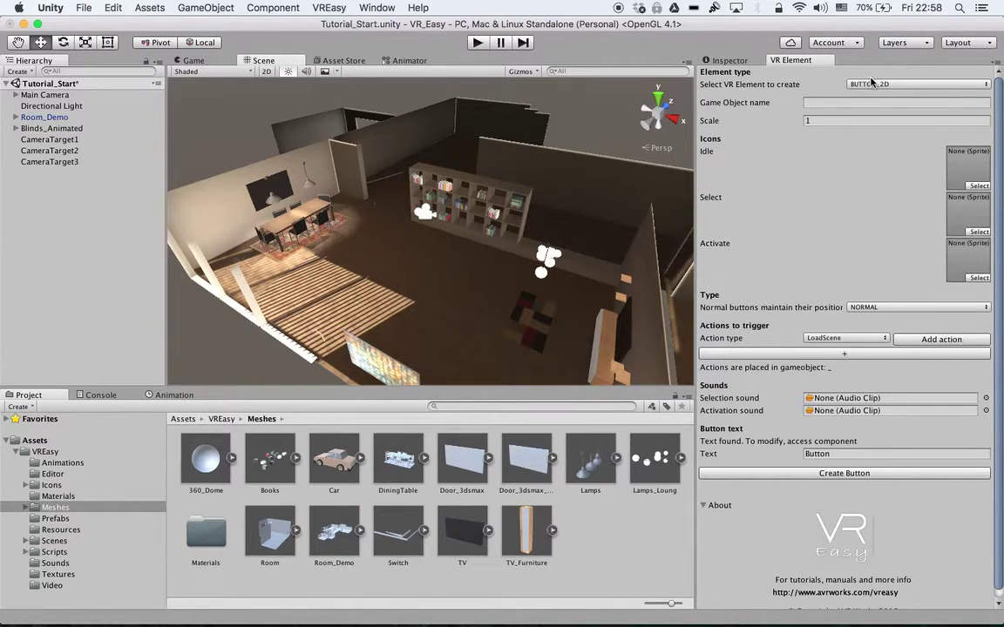
Open the VREasy menu, close it, then reopen it to reach VR Selector.
click(338, 9)
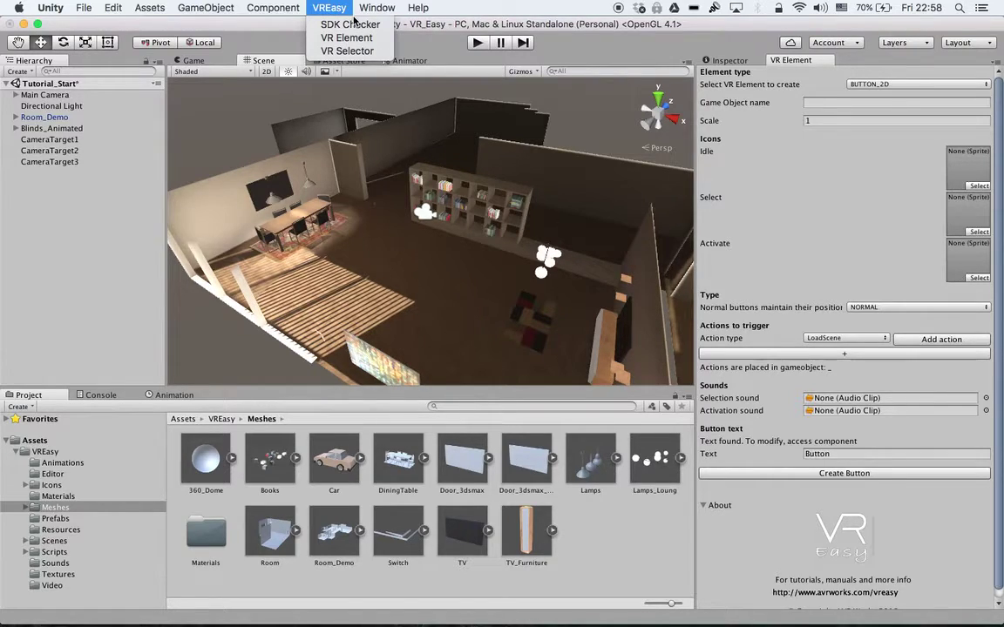
click(336, 10)
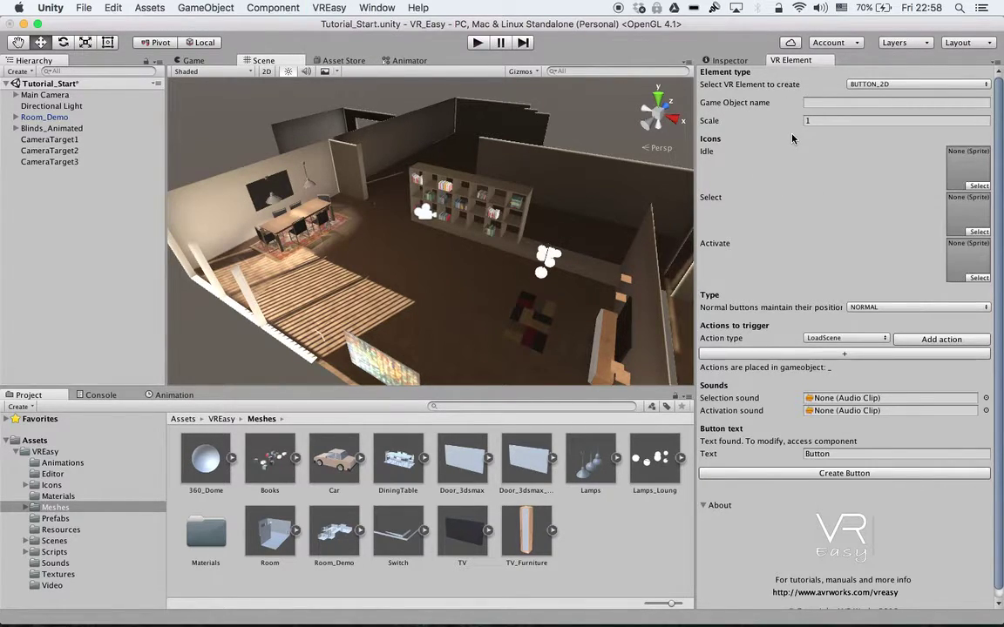
click(330, 7)
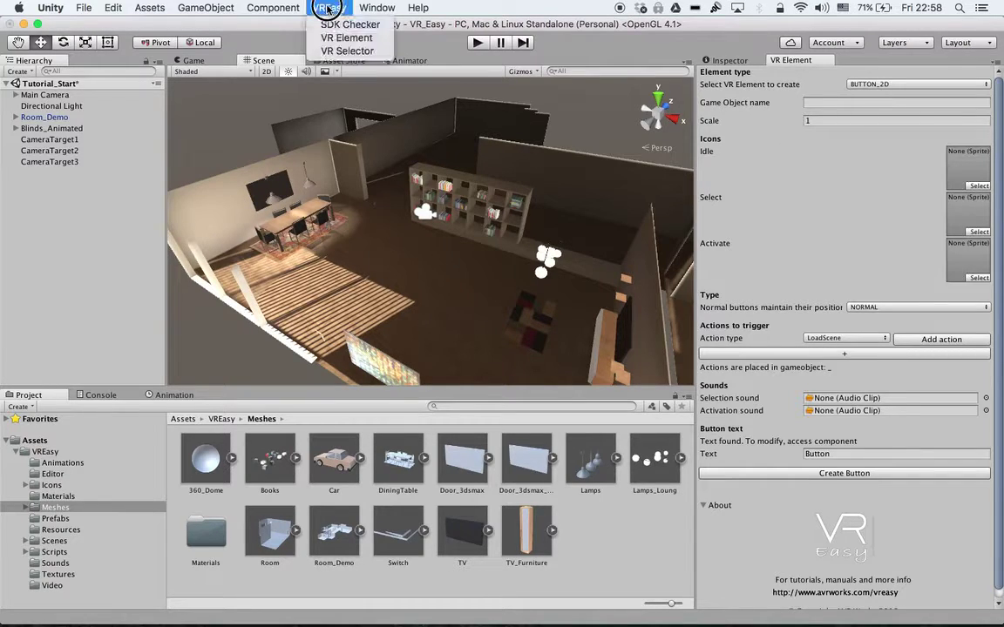
Open VREasy > VR Selector, dock it beside VR Element, and keep Selector type SIGHT.
click(337, 51)
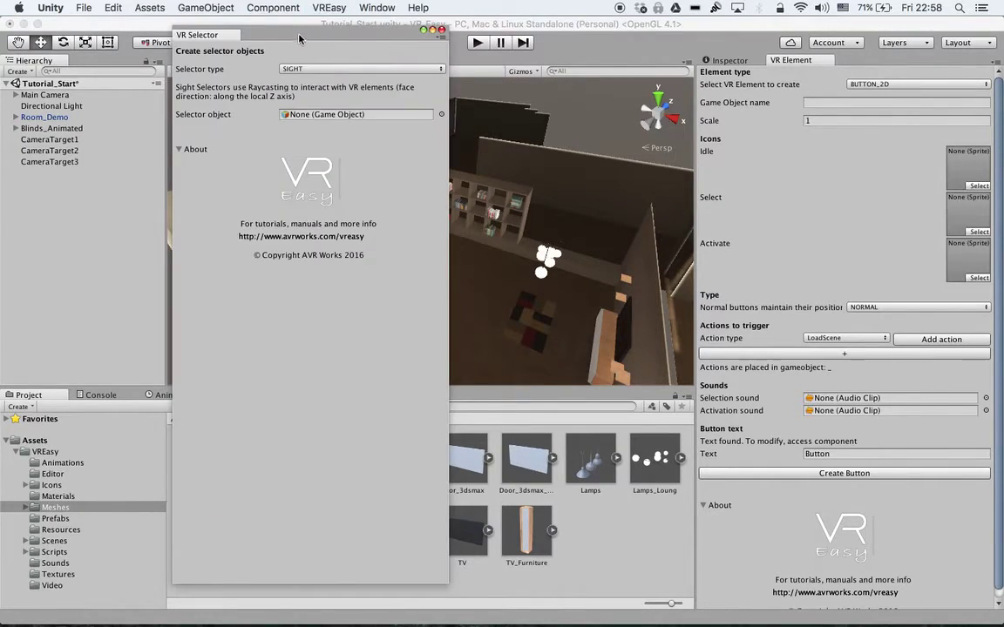
drag(299, 39, 481, 48)
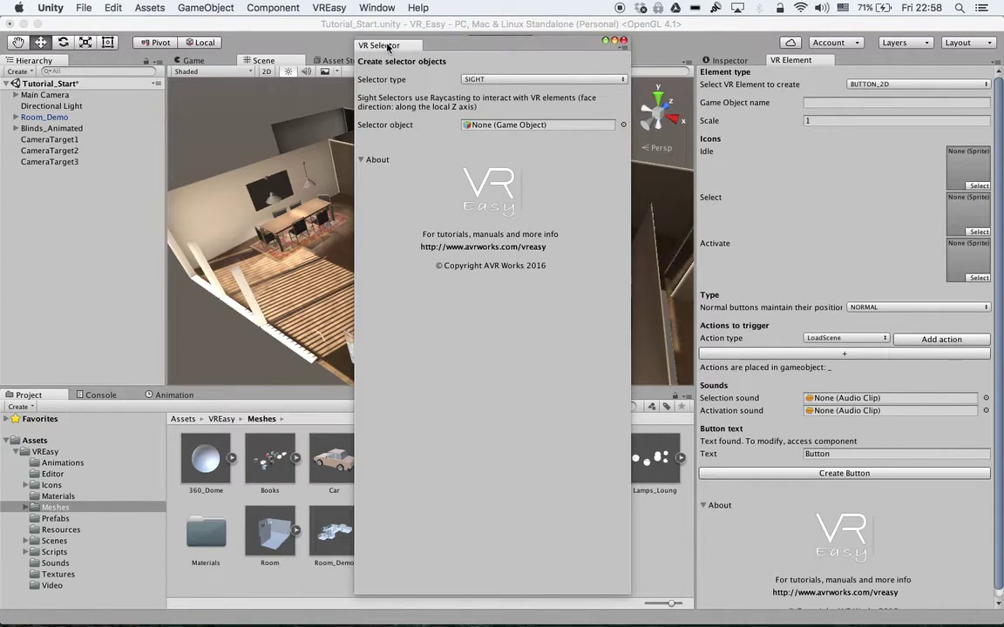
drag(344, 46, 835, 65)
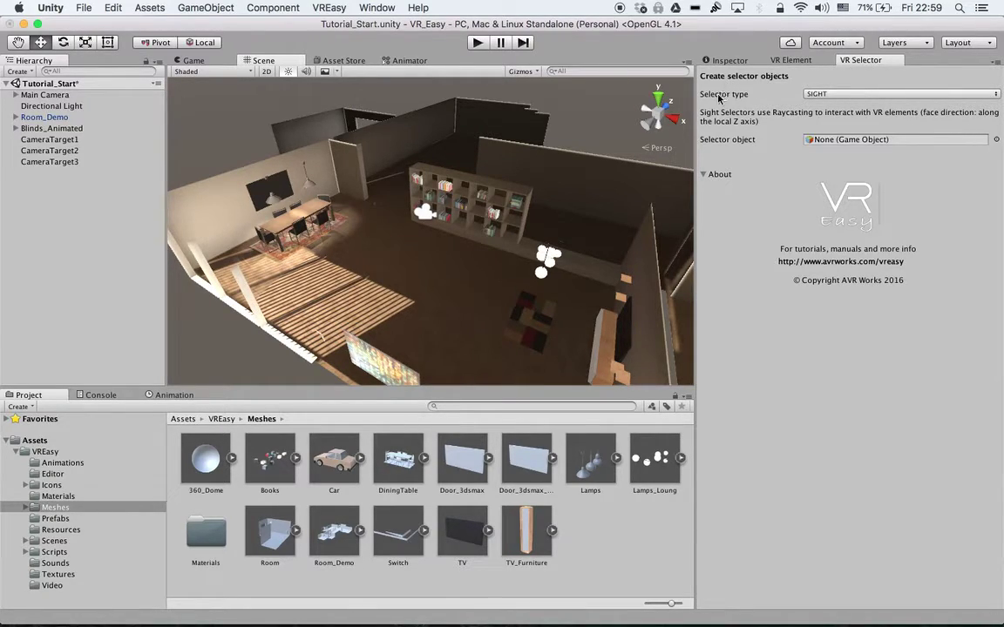
click(818, 94)
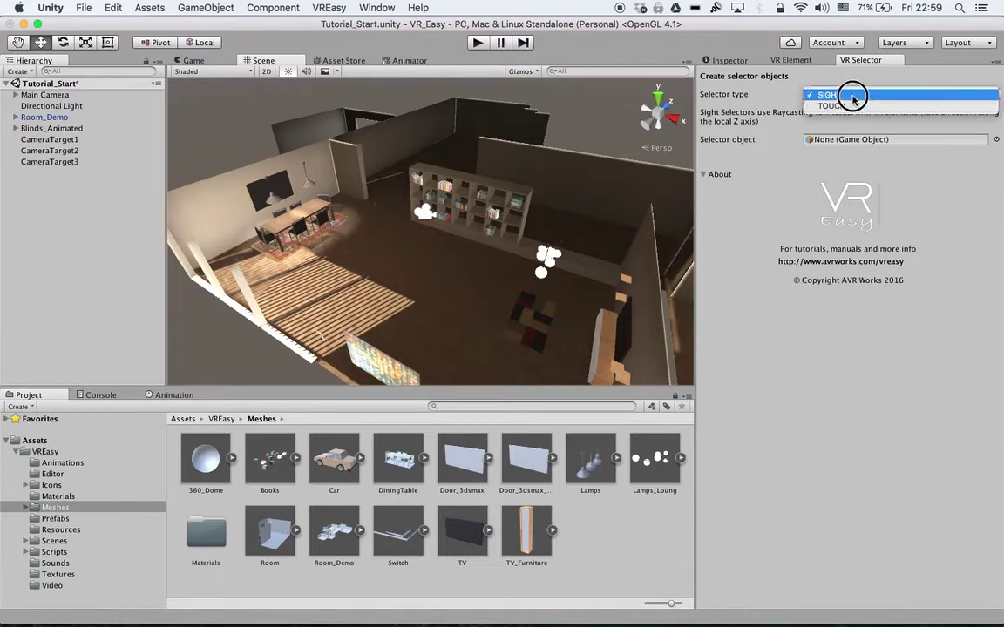
click(837, 94)
alt+drag(603, 135, 547, 192)
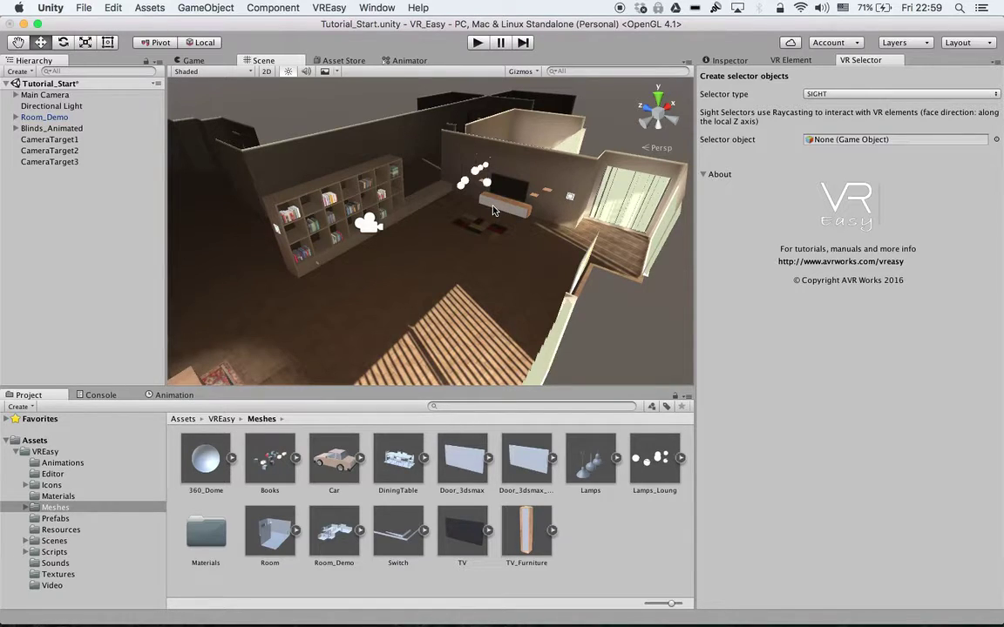
Set Main Camera as the selector object, add a SightSelector, and view Main Camera's components.
right_drag(496, 210, 554, 227)
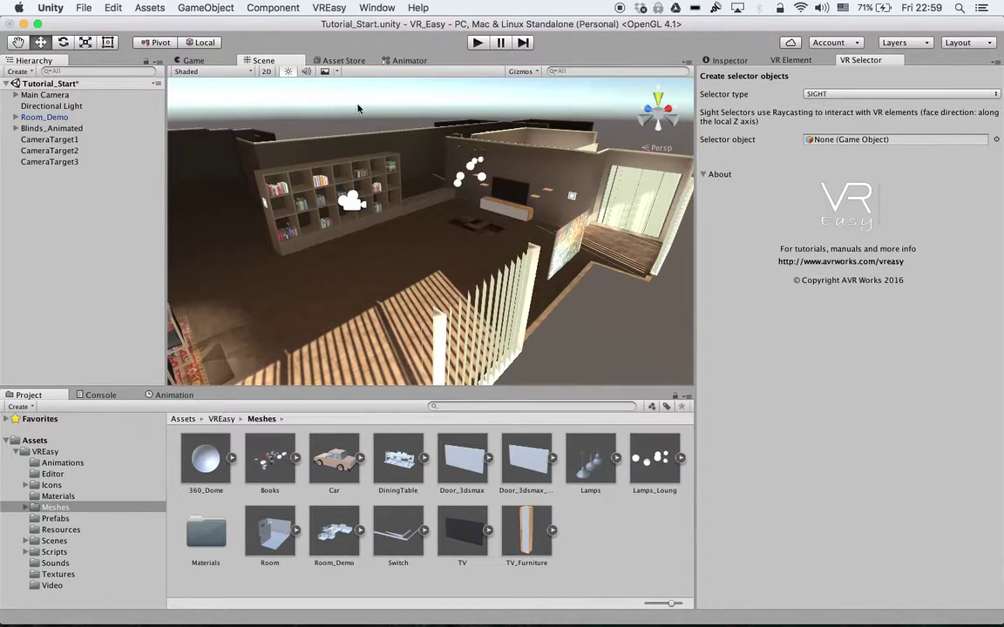
drag(50, 94, 771, 138)
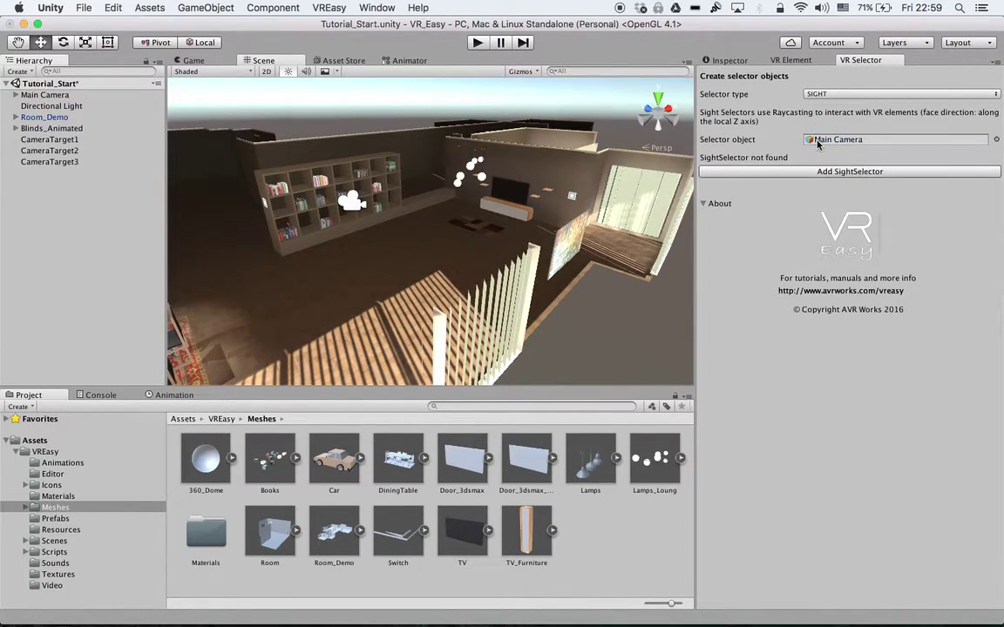
click(847, 172)
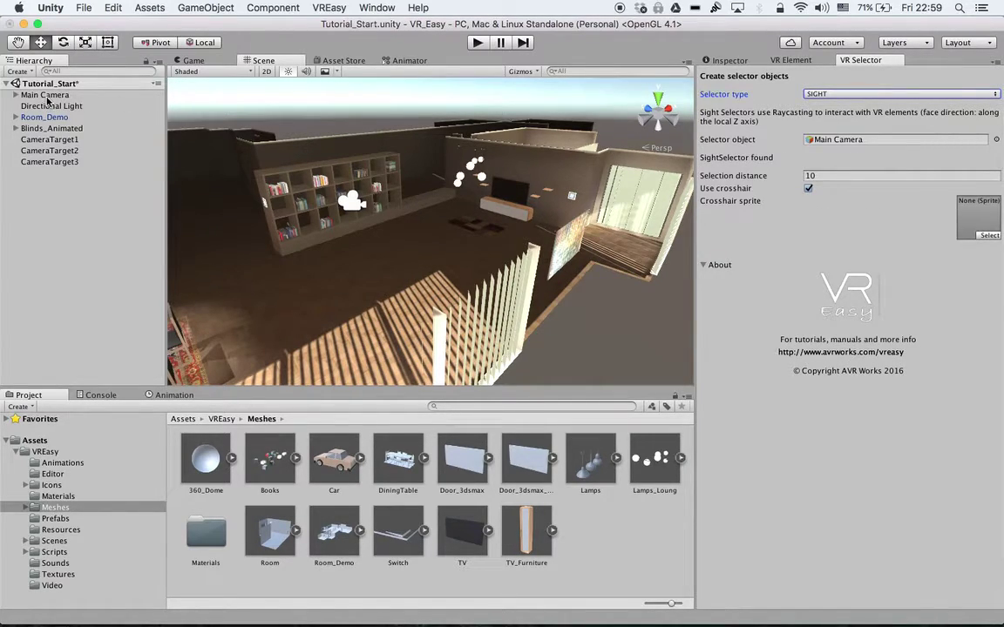
click(45, 95)
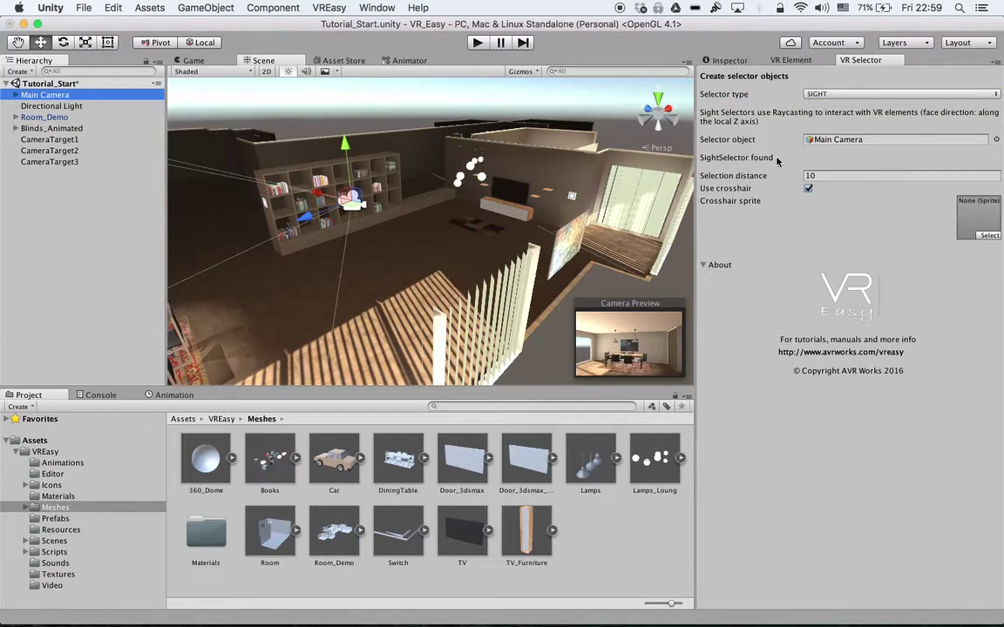
click(730, 60)
Review Main Camera's components with the grab key left at None, checking the VR Selector panel.
scroll(824, 331, down, 8)
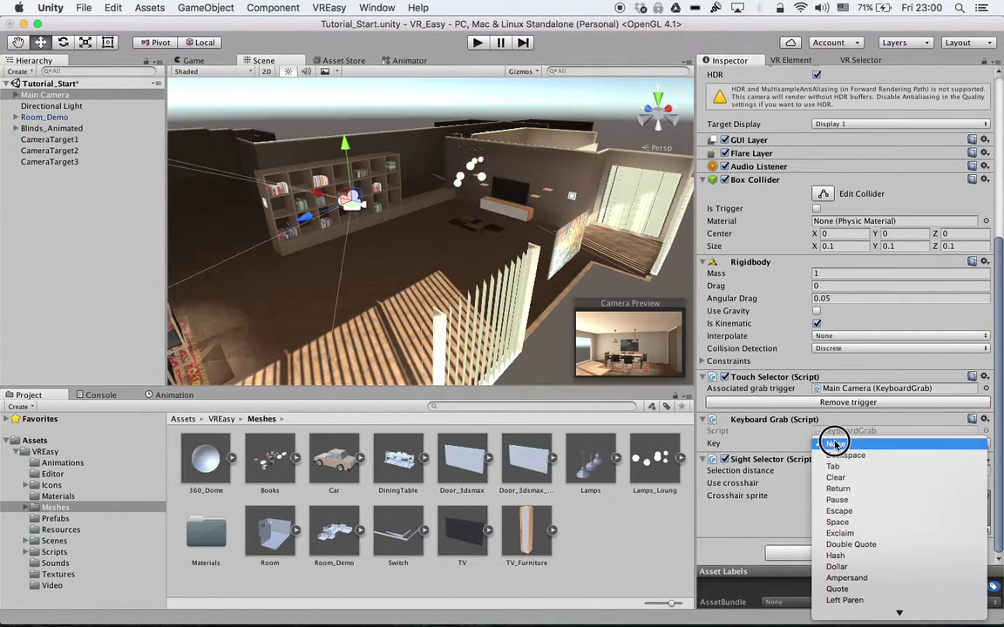
mouse_move(856, 609)
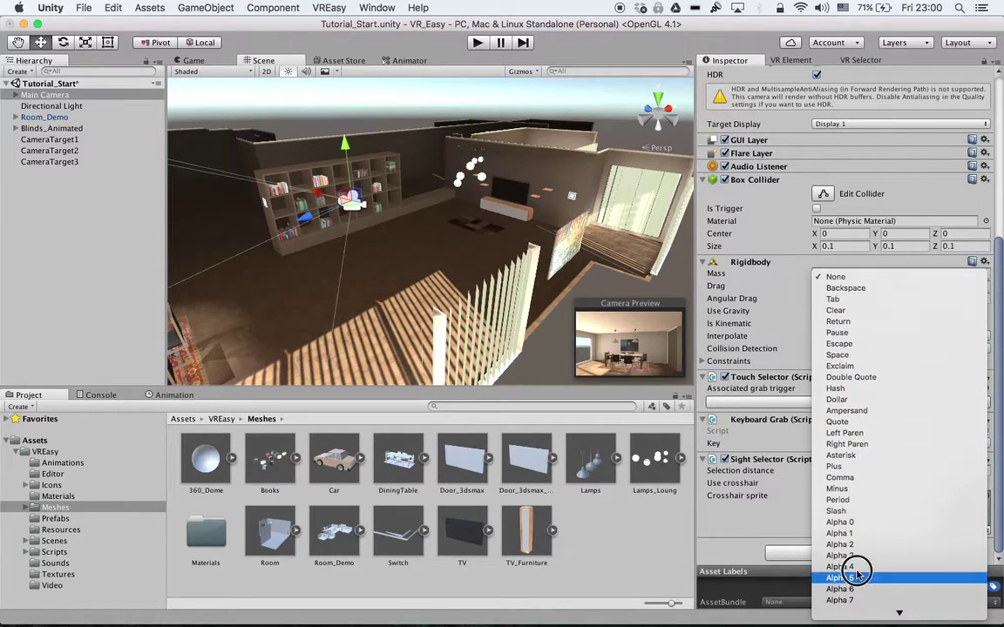
click(835, 276)
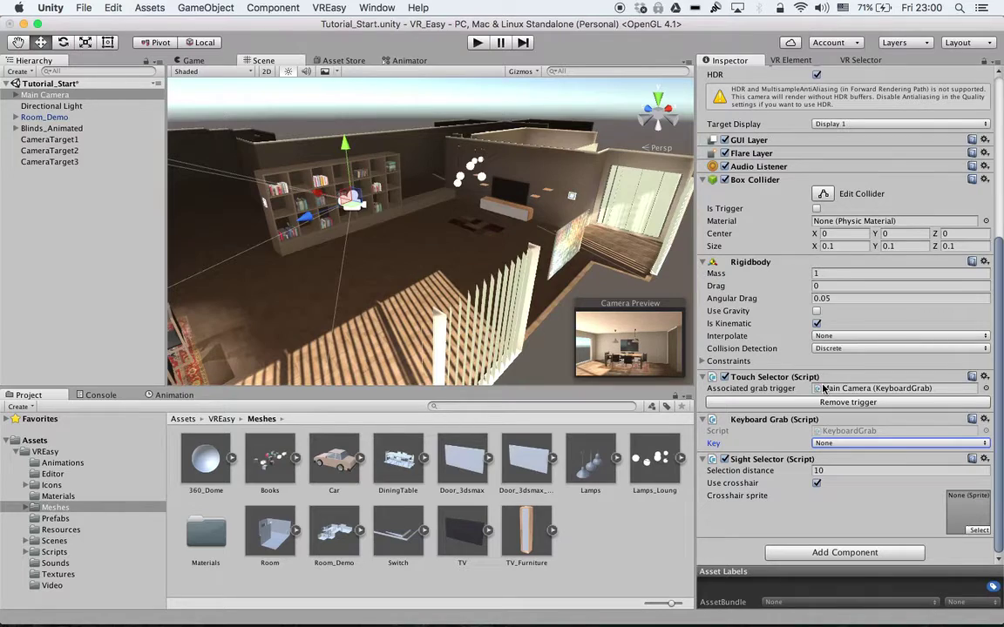
click(860, 61)
click(726, 61)
Open the Assets > VREasy > Icons folder in the Project panel.
scroll(806, 370, up, 5)
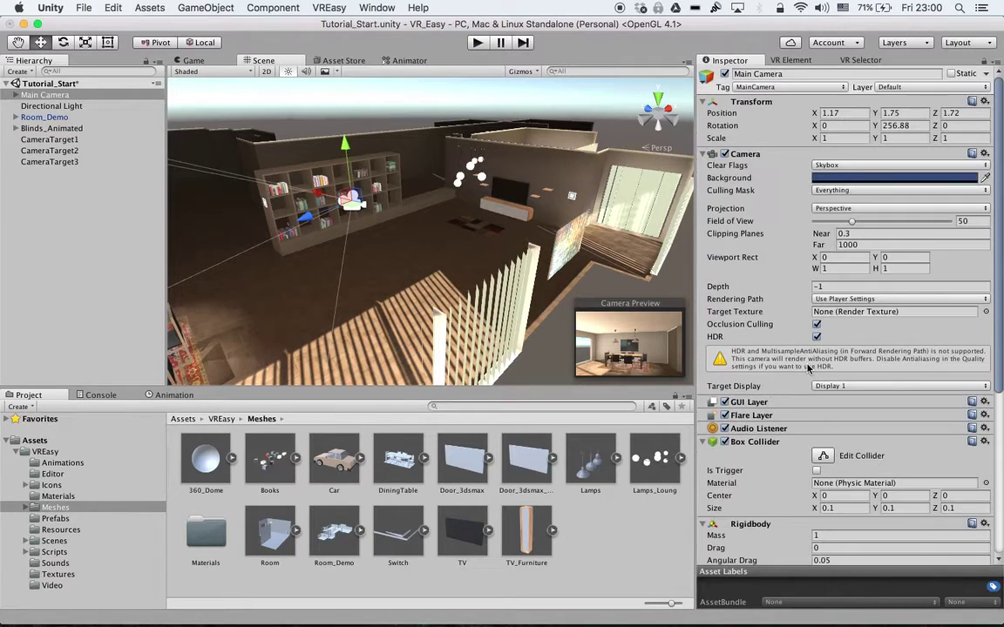
scroll(806, 369, down, 5)
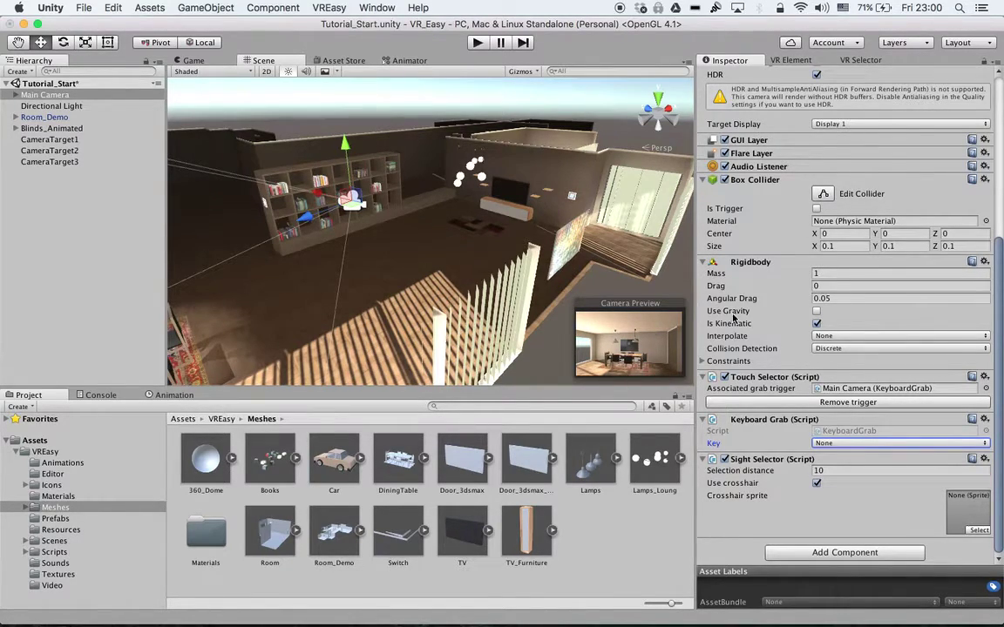
click(59, 486)
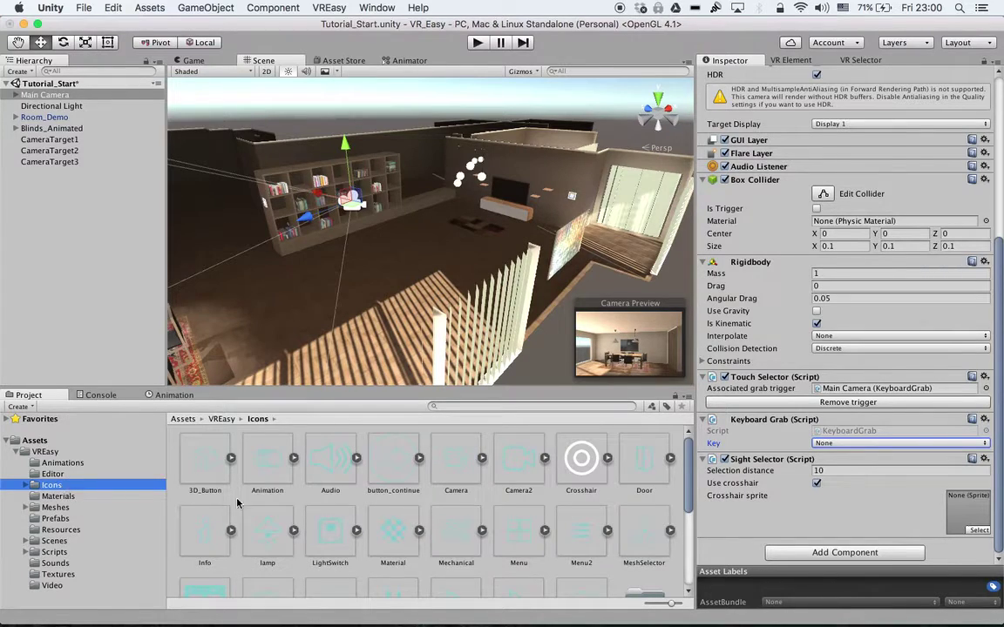
Assign the Crosshair sprite, switch to Game view, and set crosshair depth 2 and size 0.118.
drag(580, 462, 965, 547)
click(195, 61)
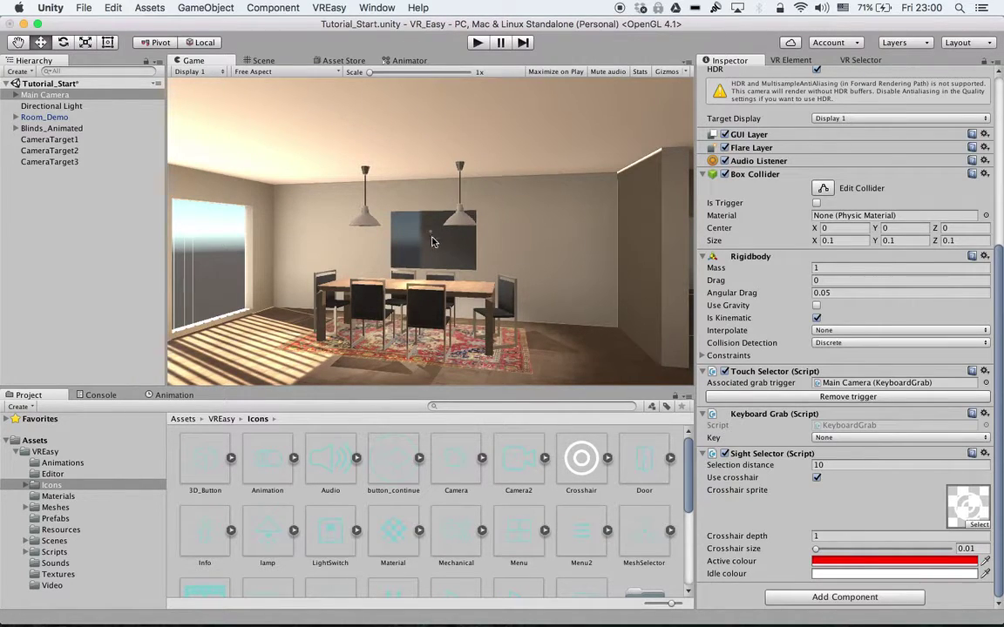
click(829, 537)
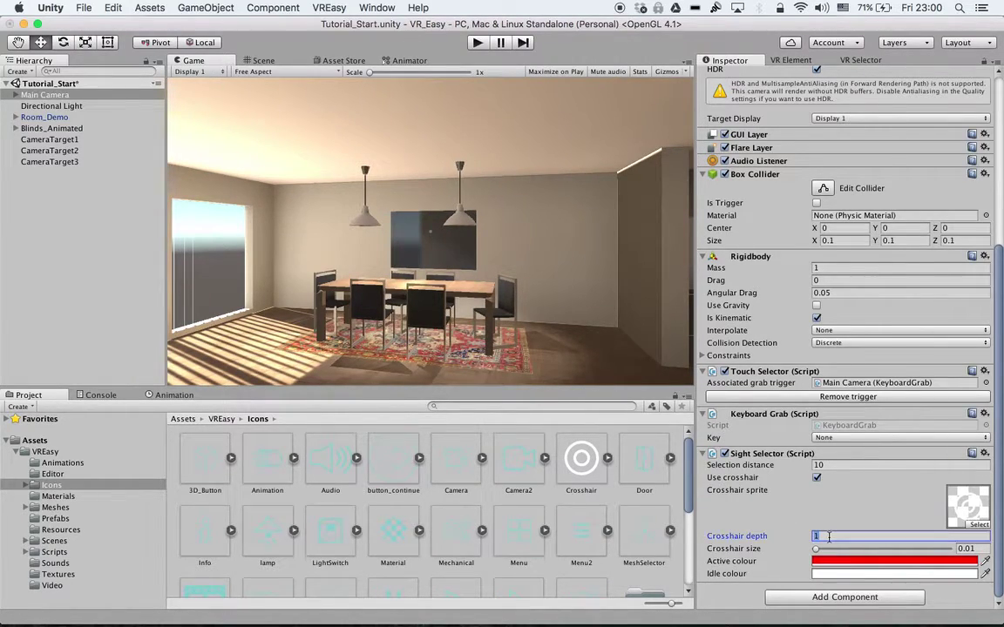
text(2)
mouse_move(815, 554)
mouse_down()
mouse_move(892, 555)
mouse_move(807, 554)
mouse_move(858, 555)
mouse_move(830, 551)
mouse_up()
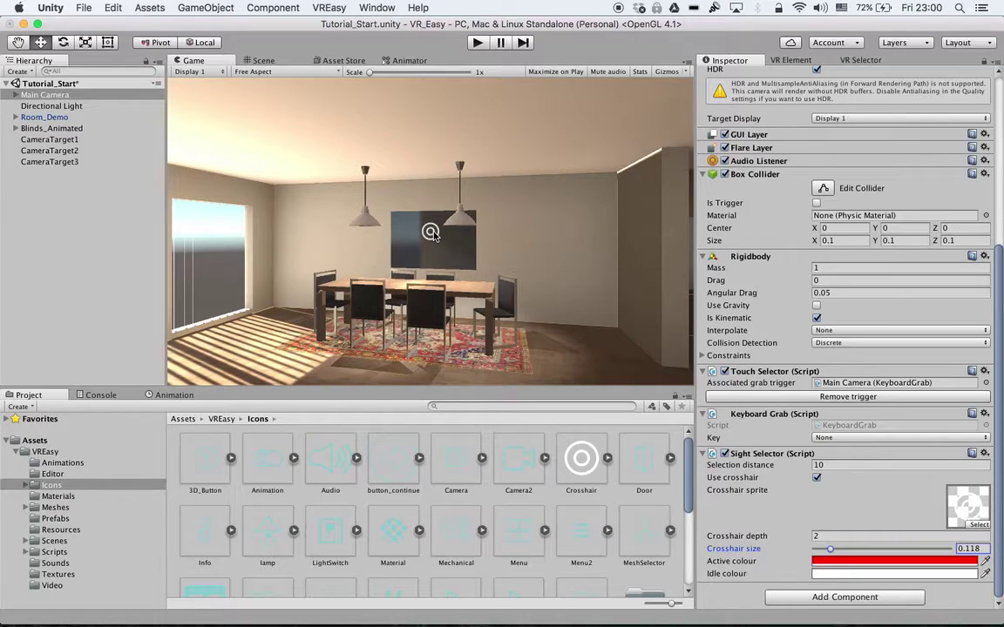
Toggle the crosshair off and back on to check it in the Game view.
click(816, 477)
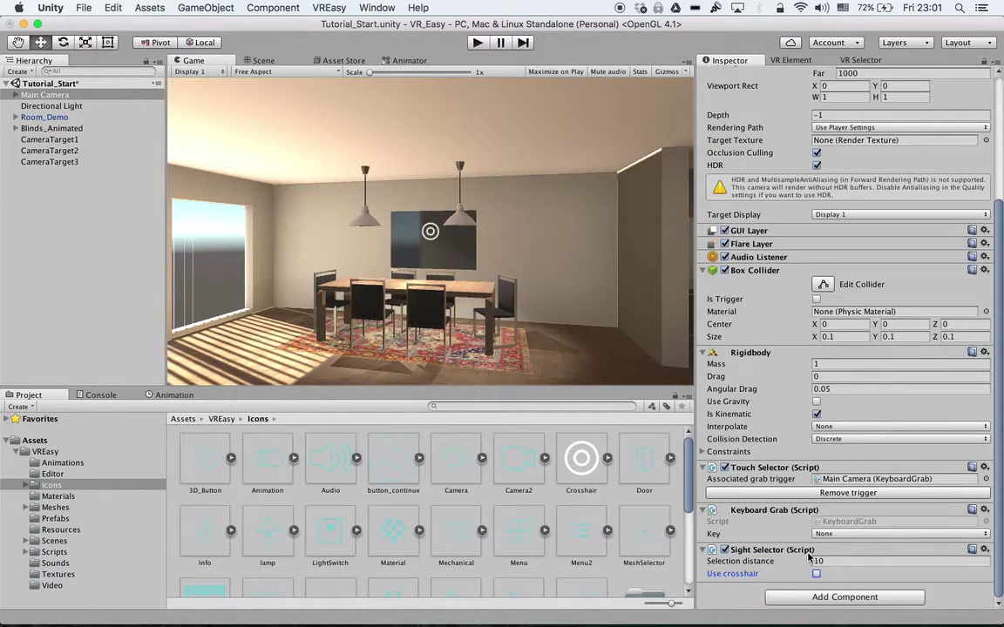
scroll(805, 546, up, 5)
scroll(806, 547, down, 5)
click(817, 574)
scroll(863, 536, down, 3)
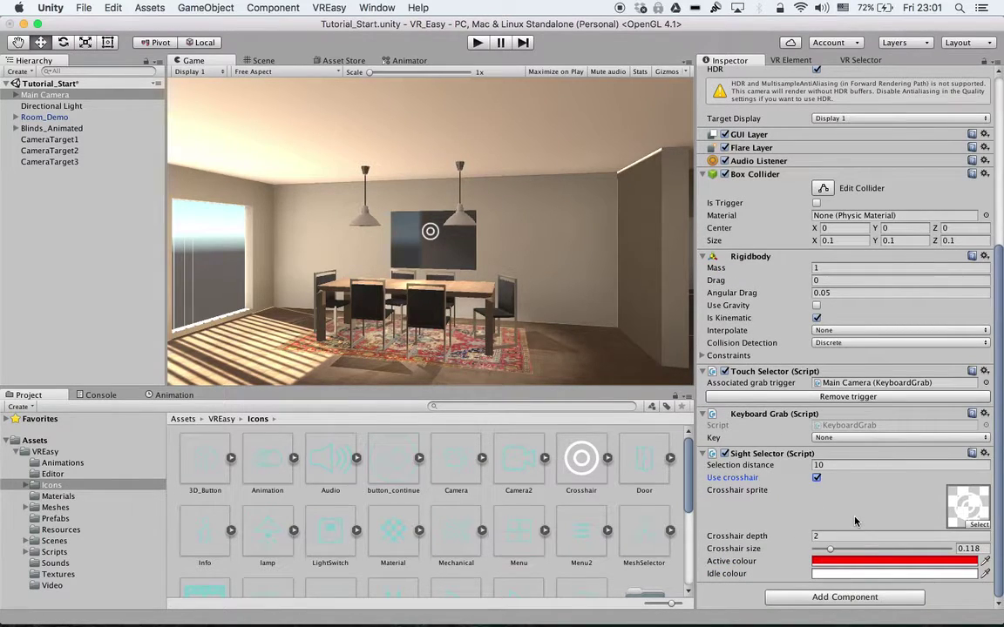
click(859, 61)
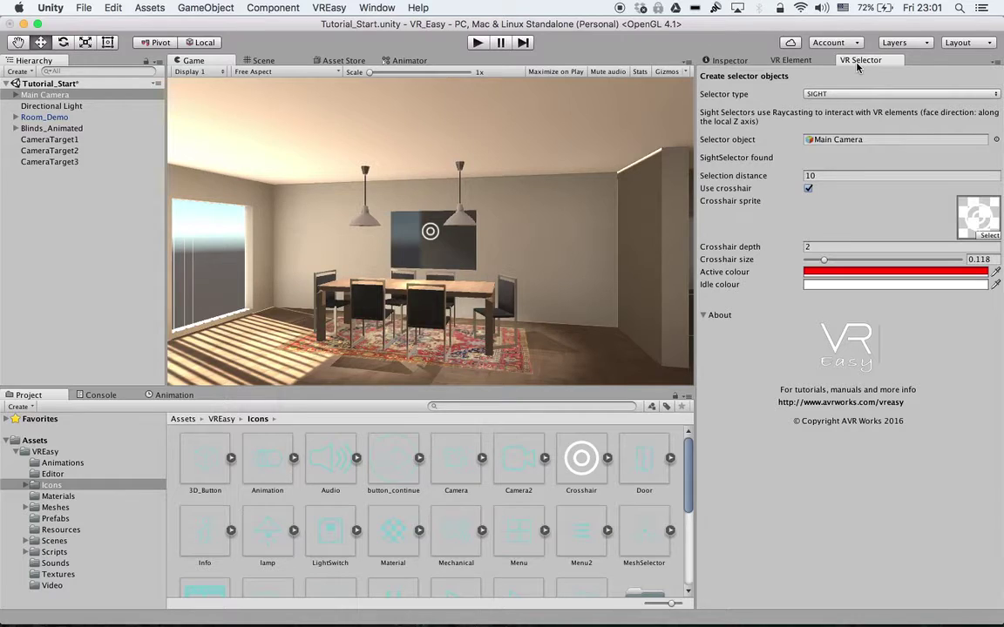
Change the VR Selector's selector type from SIGHT to TOUCH, then launch the VREasy SDK Checker.
click(828, 94)
click(828, 103)
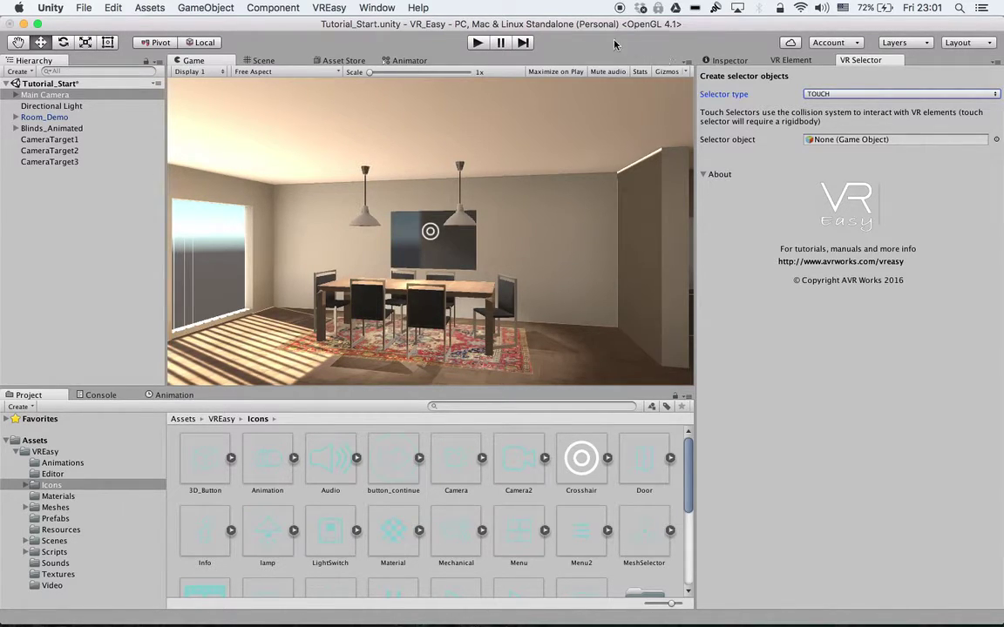
click(337, 9)
Move the SDK Checker window aside, close it, and switch back to the VR Element tab.
click(349, 25)
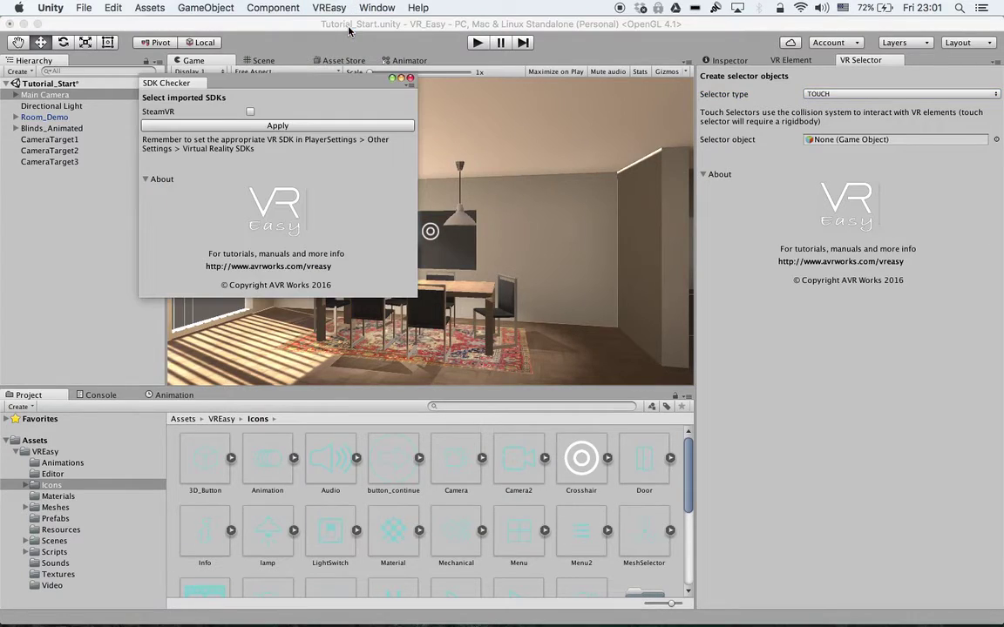
drag(353, 100, 515, 116)
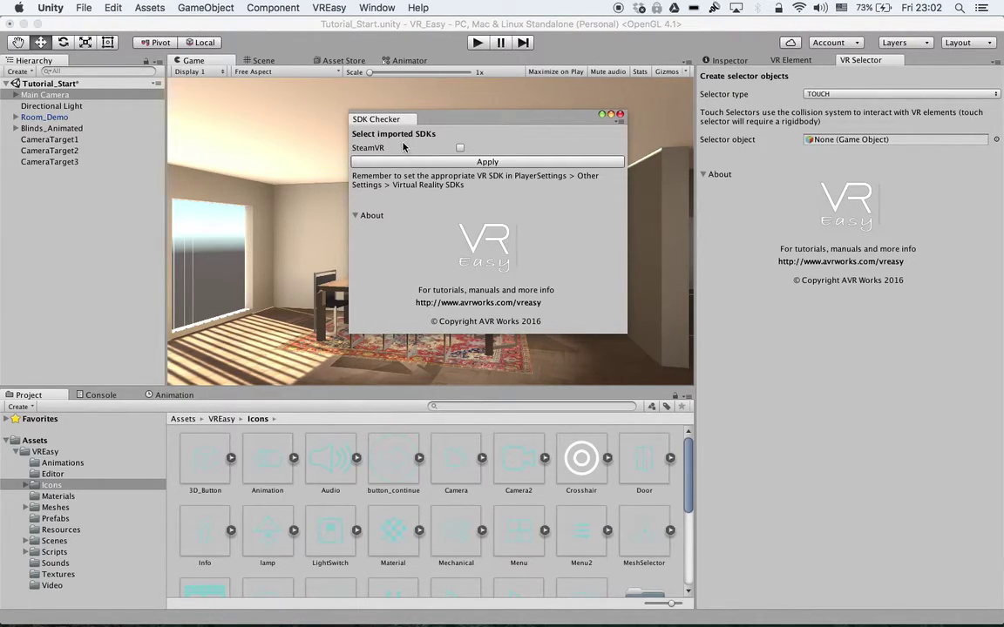
click(620, 115)
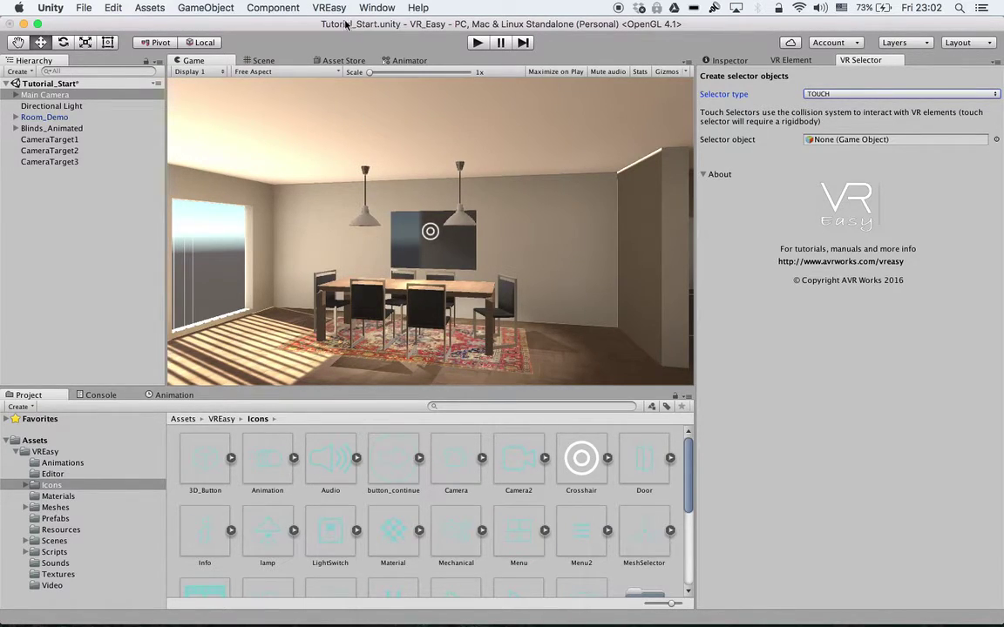
click(798, 61)
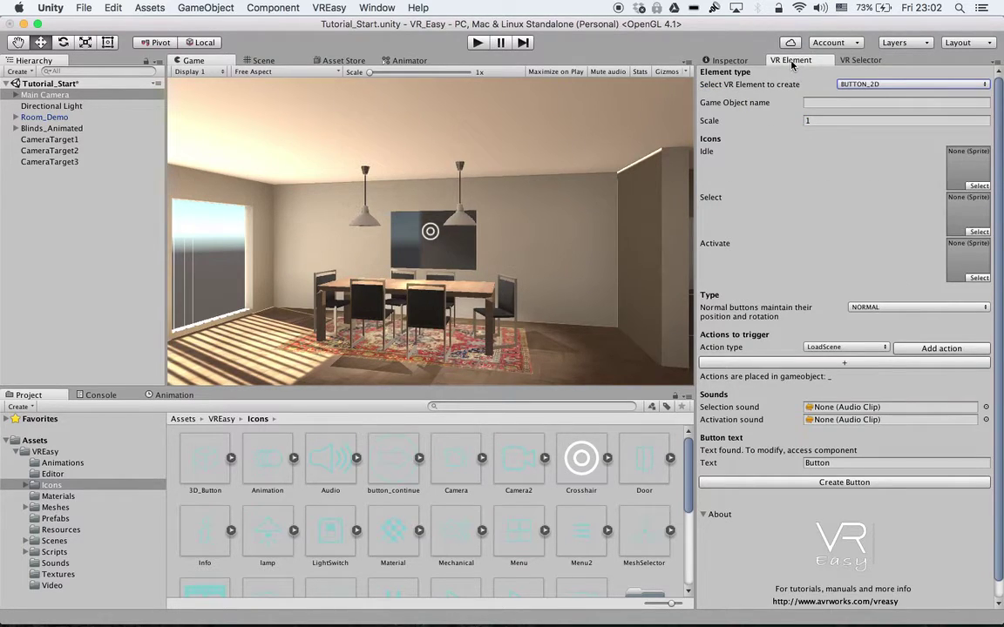
Reopen the SDK Checker, dock it beside the VR Selector tab, then show VR Element.
click(863, 62)
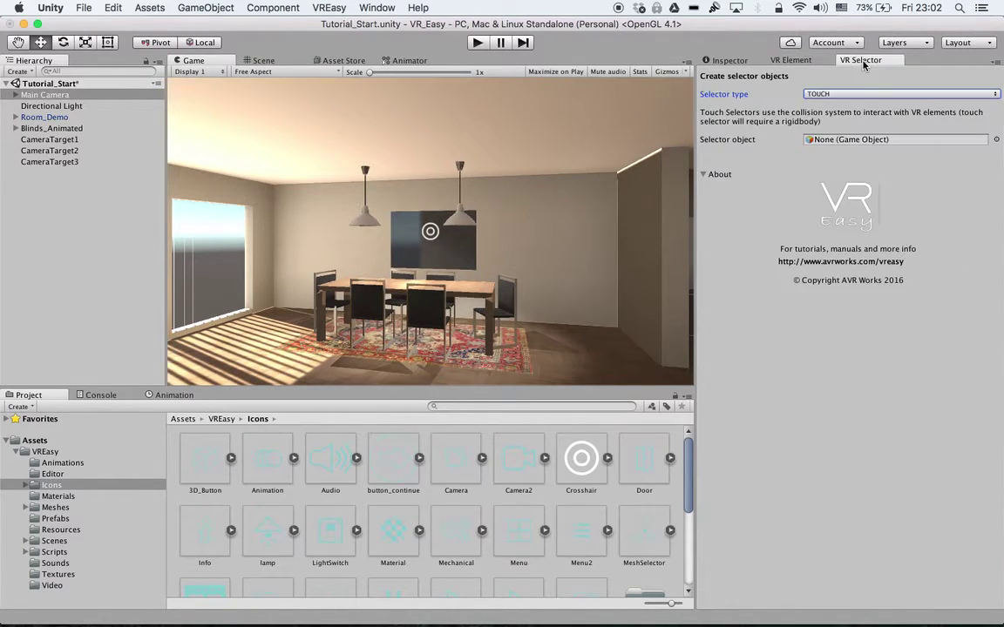
click(329, 8)
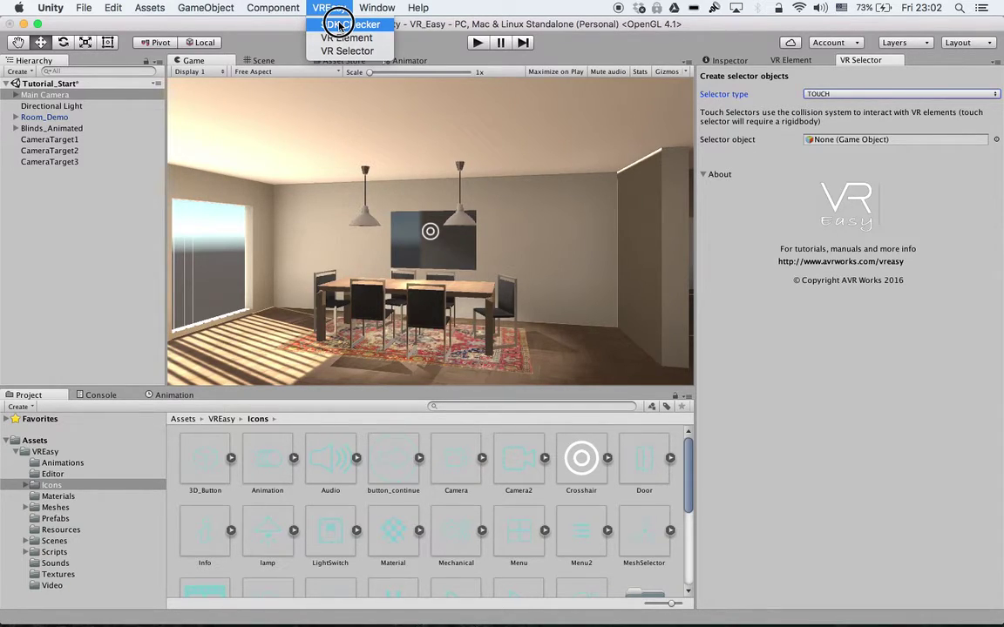
click(339, 24)
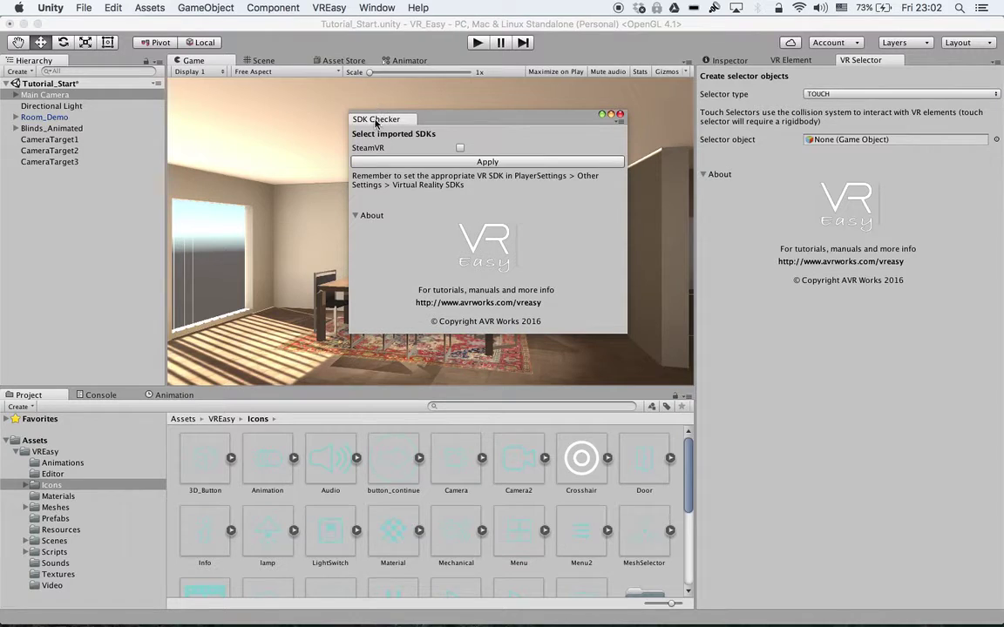
drag(383, 118, 923, 61)
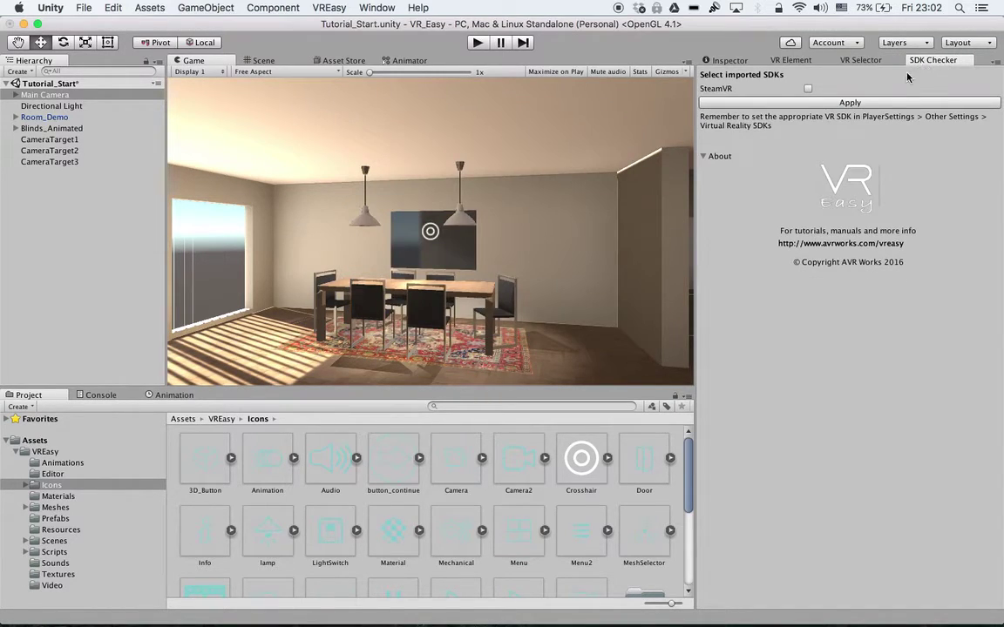
click(802, 62)
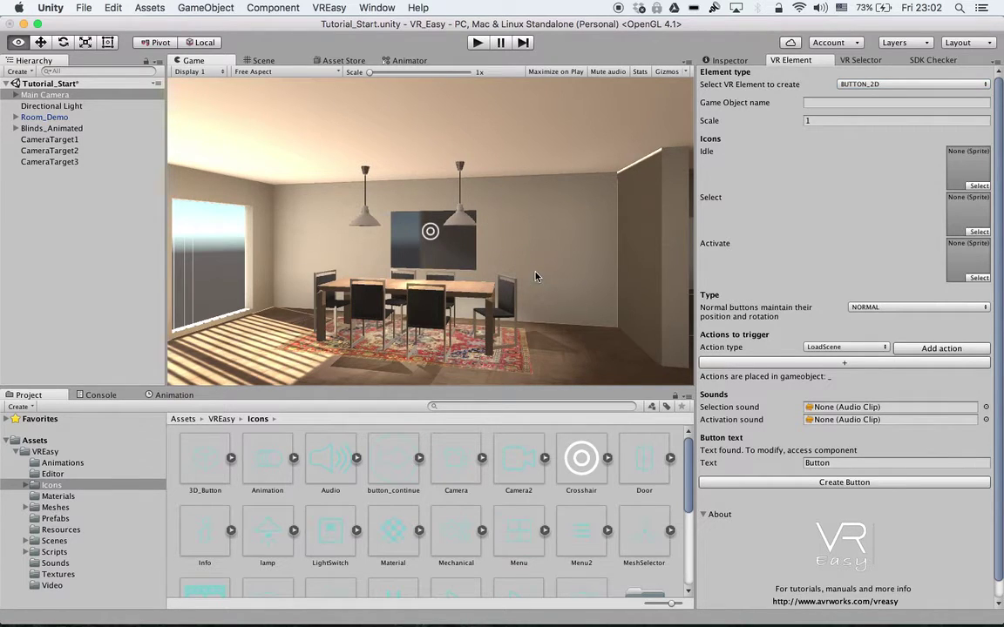
In the Scene view, orbit above the room and down toward the dining table.
click(267, 60)
alt+drag(384, 264, 351, 225)
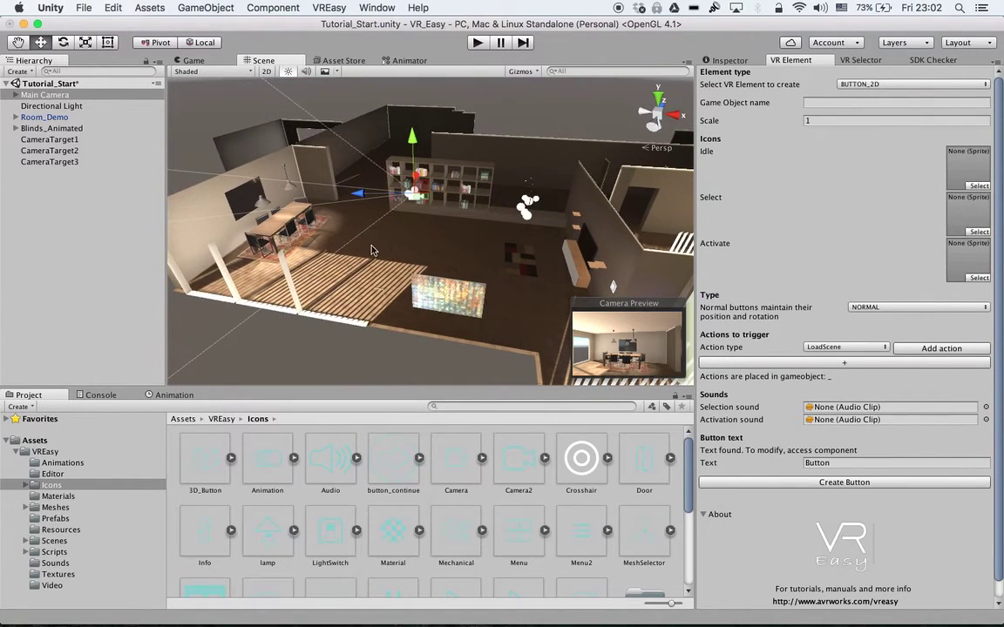
alt+drag(431, 198, 474, 228)
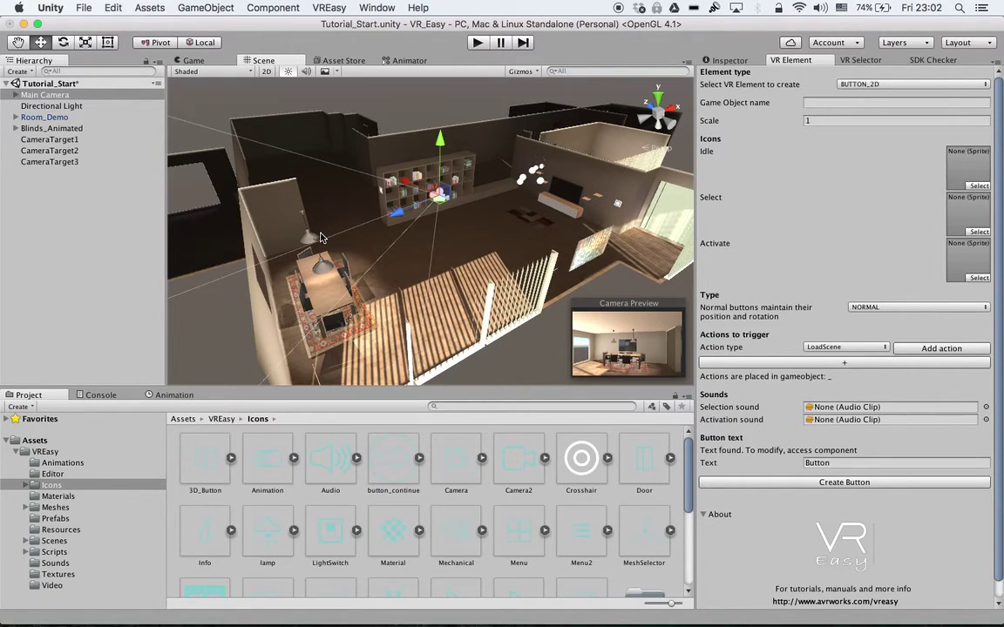
alt+drag(357, 225, 466, 318)
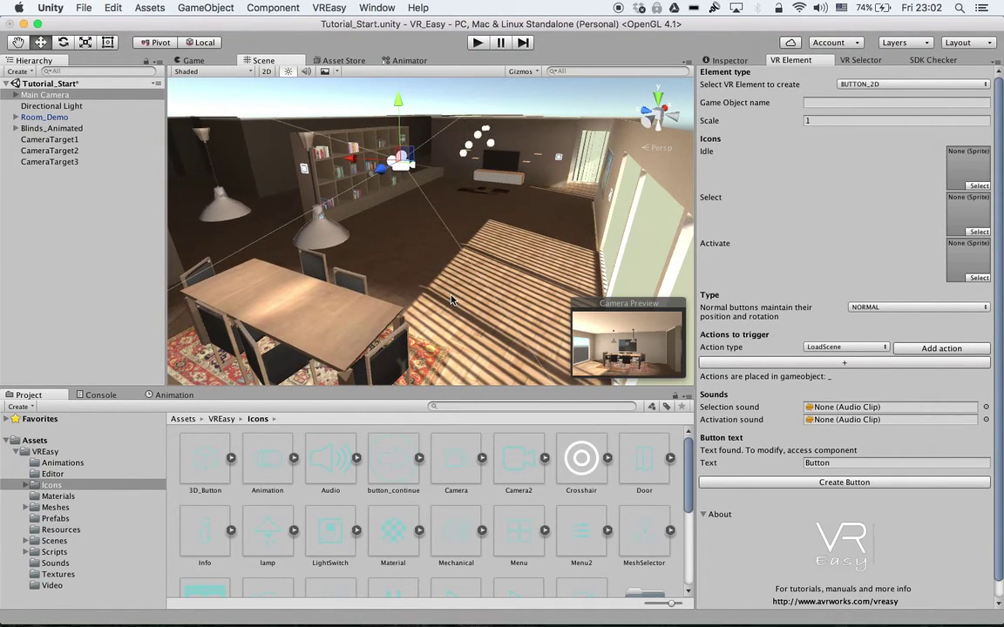